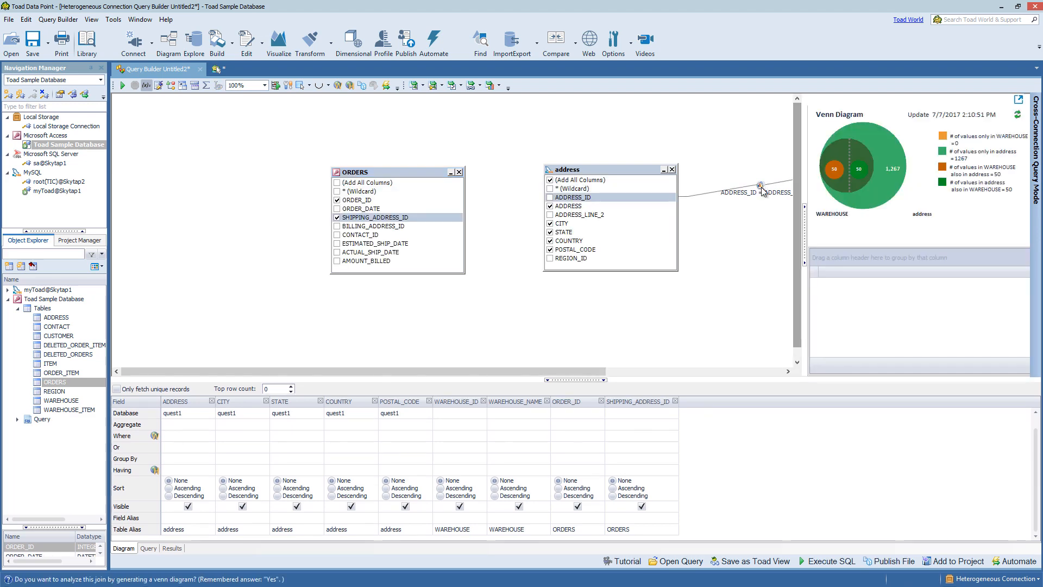
Step: View the query's result set and the destinations a result row can be sent to
left_click(171, 548)
right_click(247, 270)
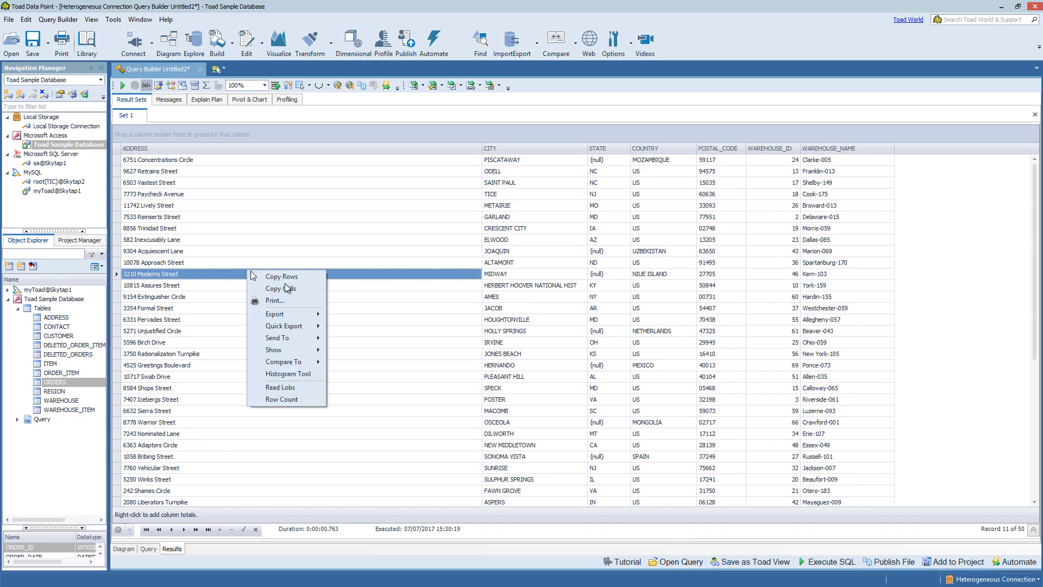
mouse_move(303, 338)
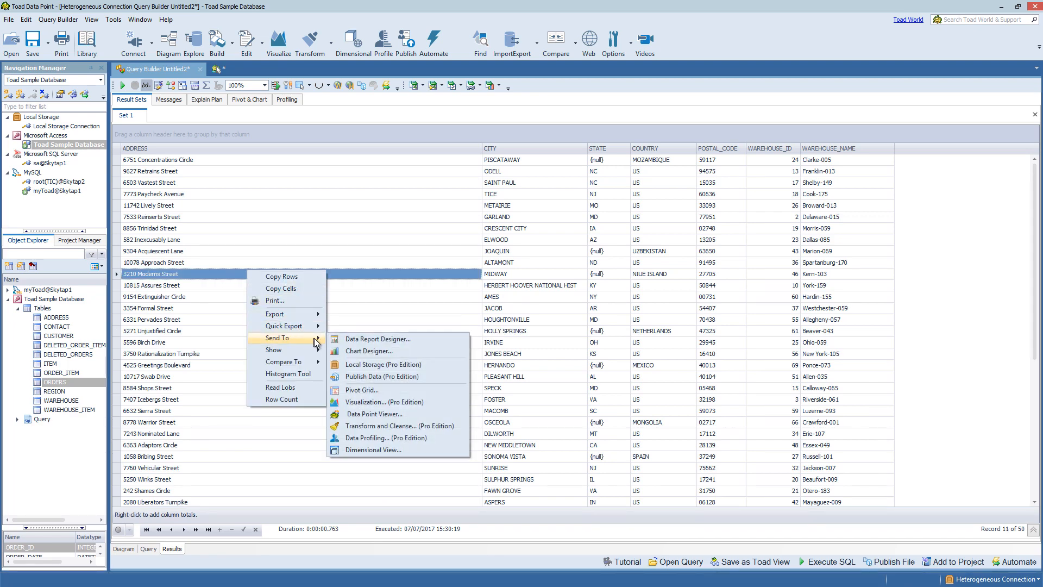
left_click(617, 353)
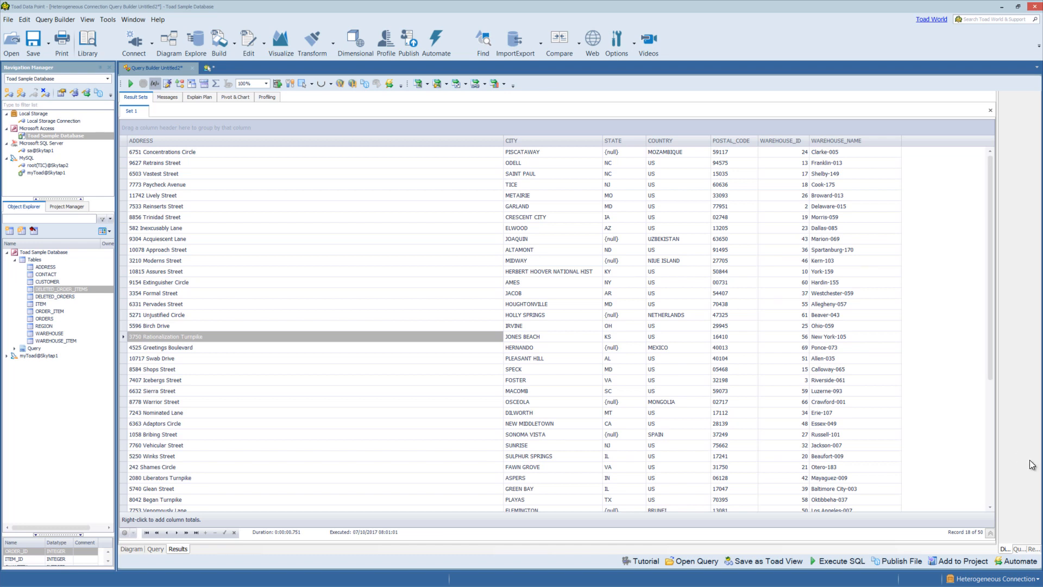
right_click(45, 291)
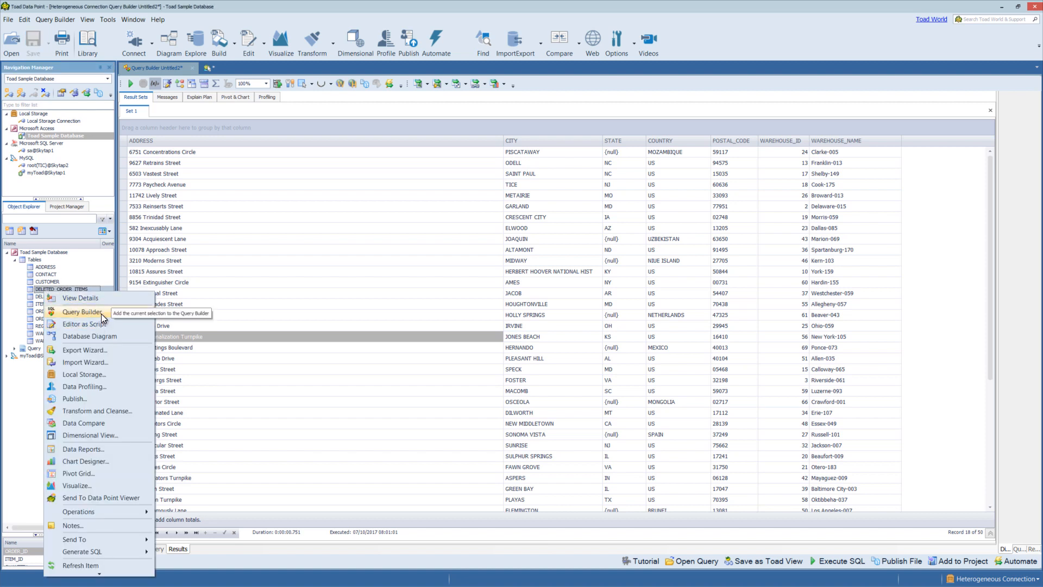
left_click(107, 19)
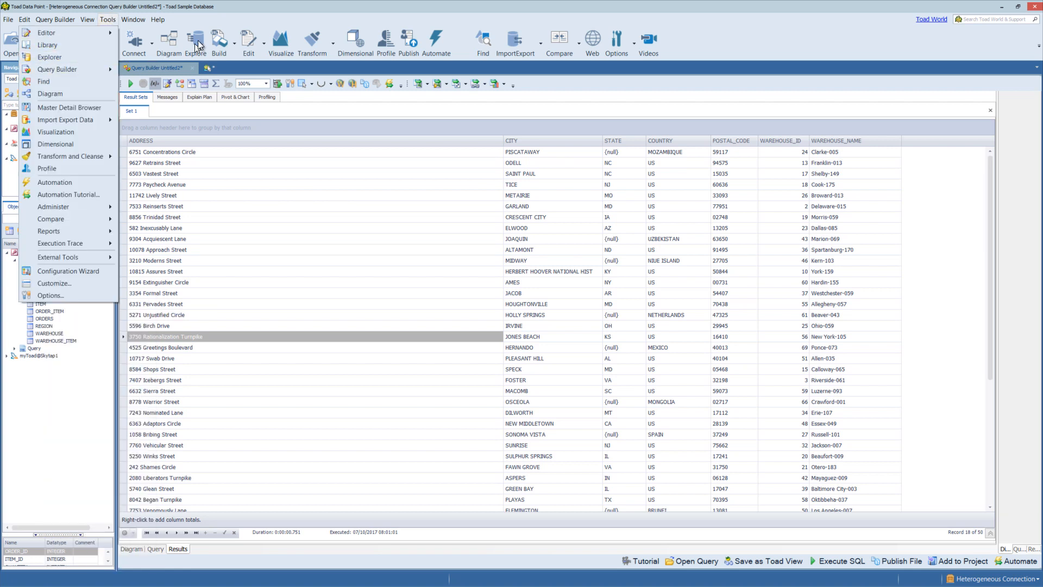
left_click(252, 3)
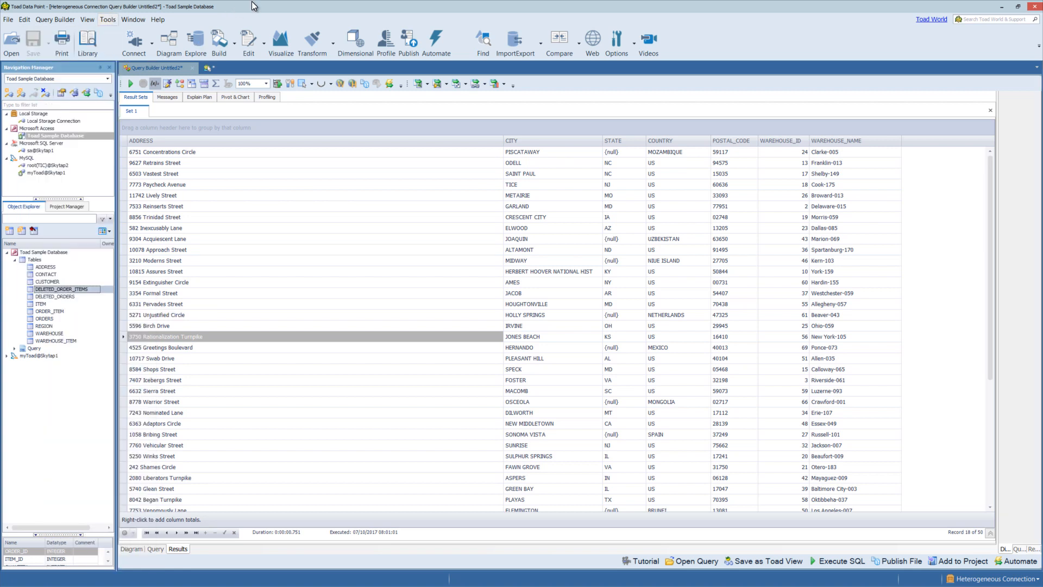
Step: Create a new query in the Query Builder and add the WAREHOUSE table to its diagram
left_click(233, 44)
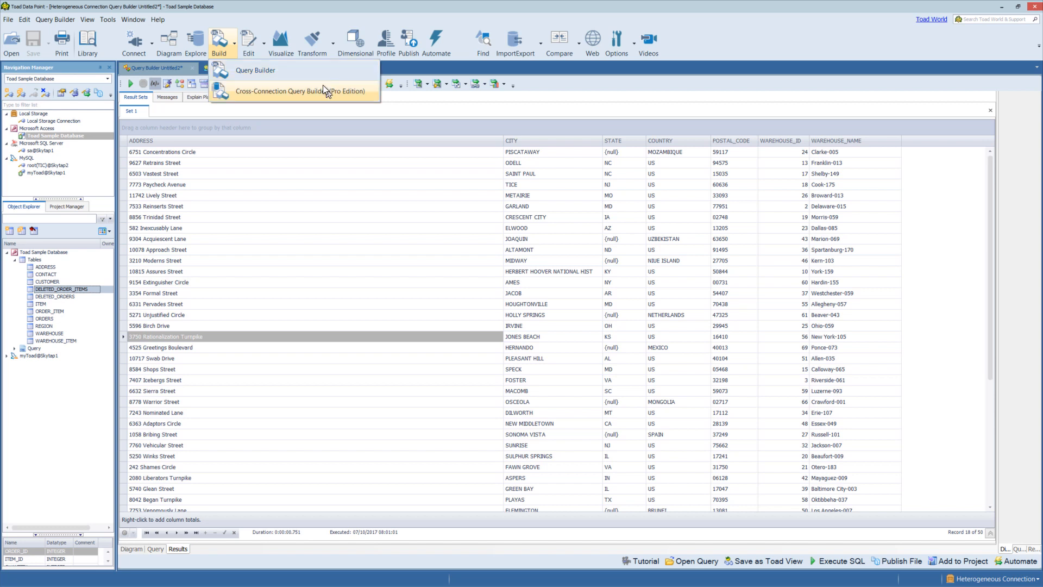
left_click(311, 74)
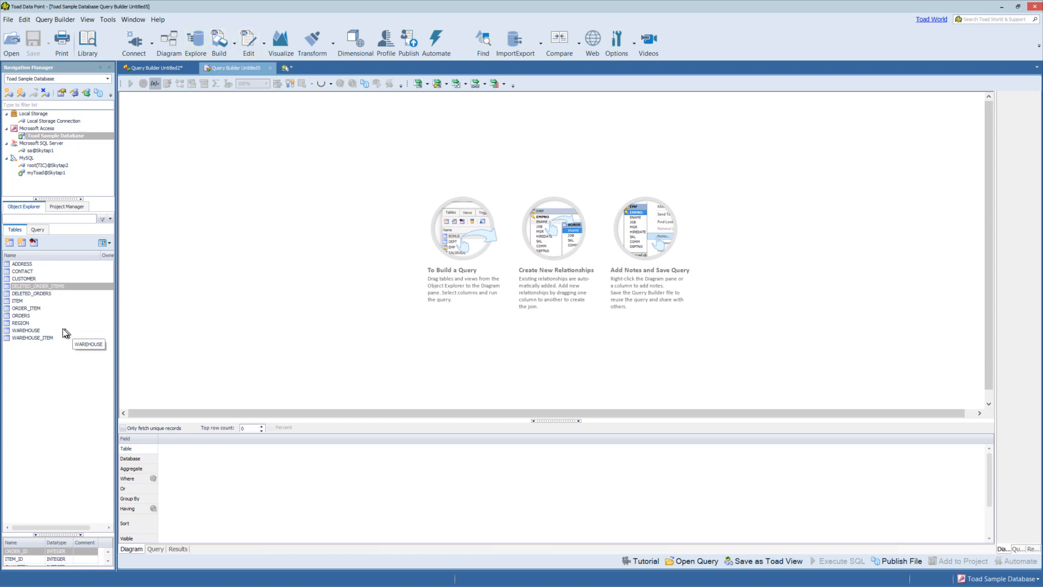
left_click(37, 330)
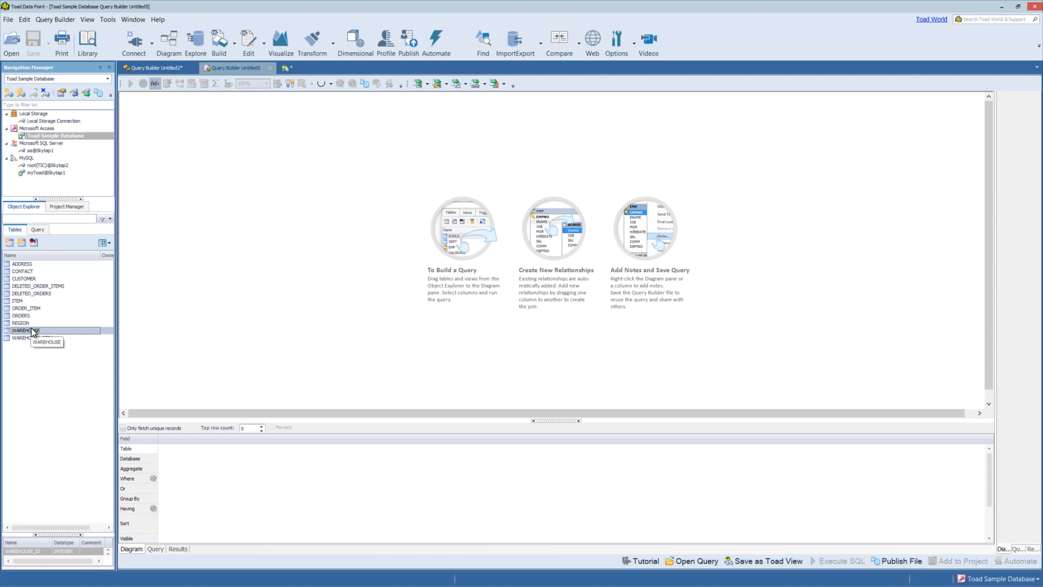
left_click_drag(31, 330, 379, 174)
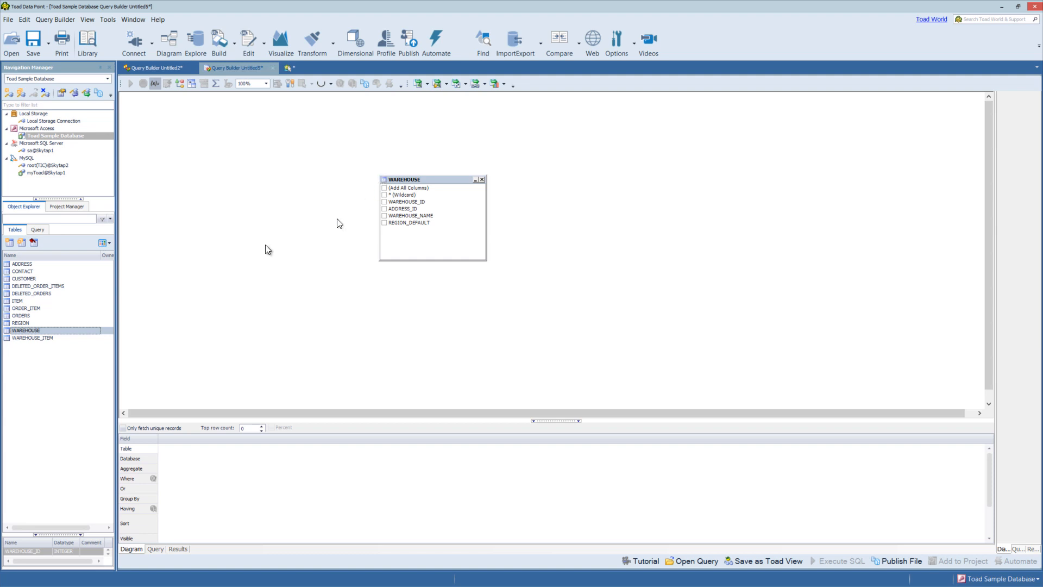
Step: Add the address table from the myToad@Skytap1 connection to the diagram and move the WAREHOUSE table clear of it
left_click(107, 80)
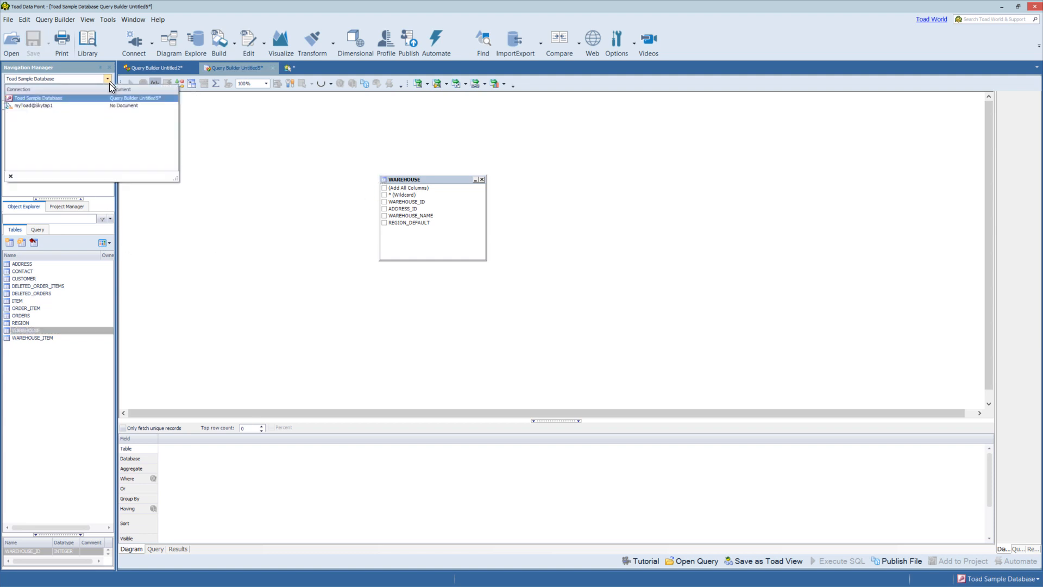
left_click(54, 106)
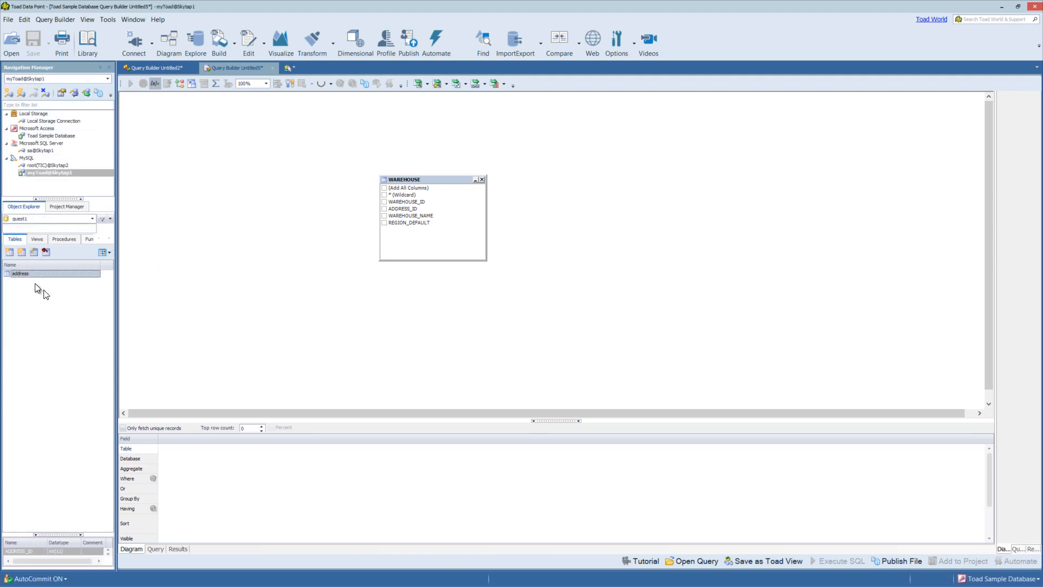
left_click_drag(31, 274, 274, 180)
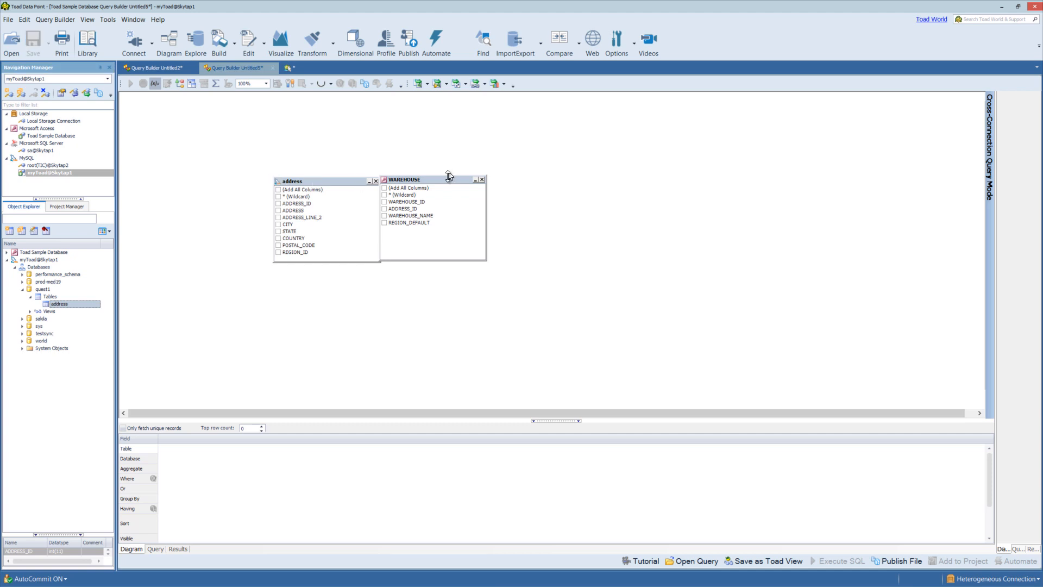
left_click_drag(448, 178, 517, 179)
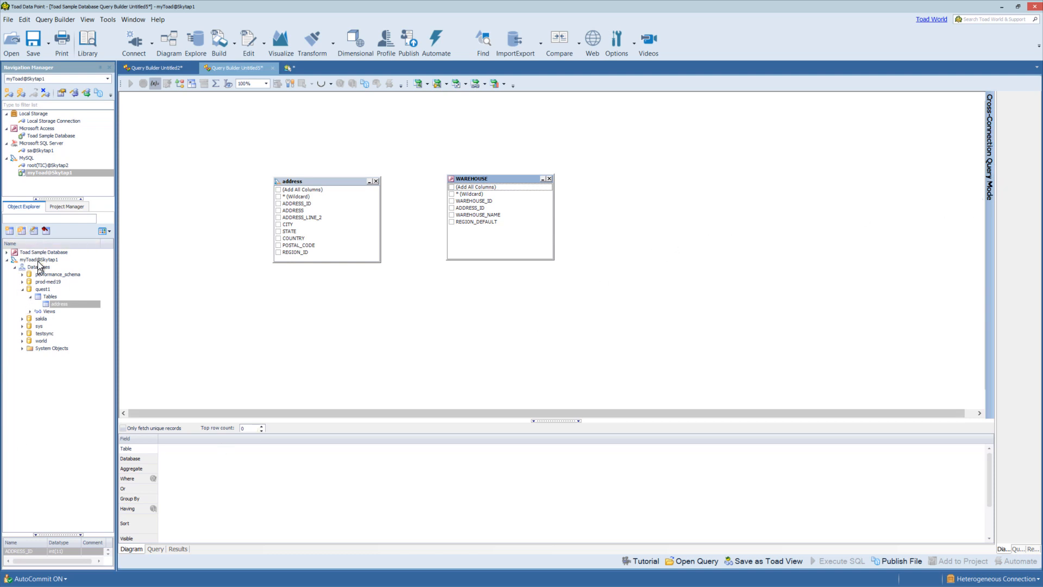
Step: Expand the Toad Sample Database node and look at the Calculated Fields dialog
left_click(7, 252)
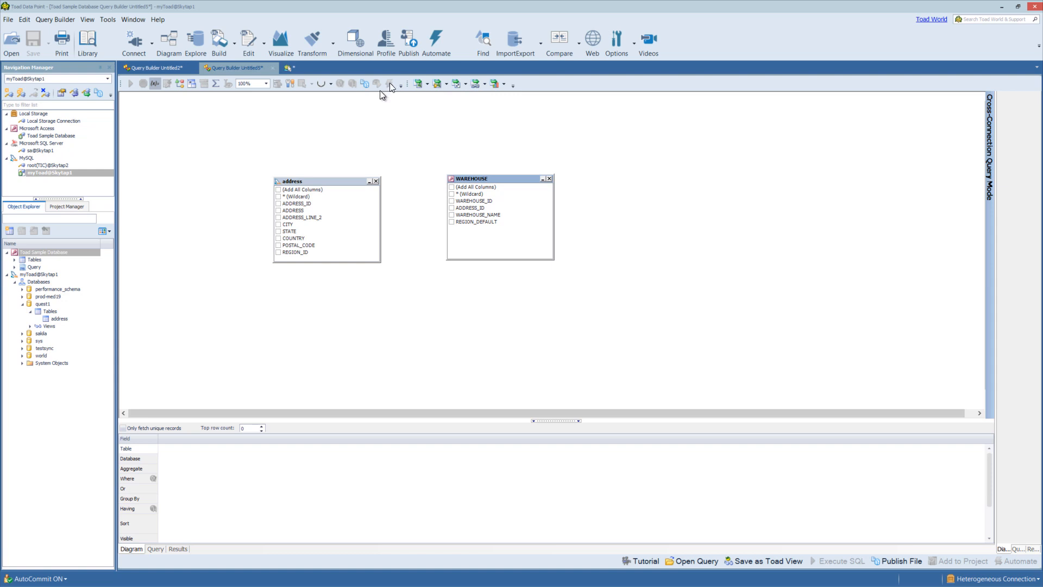
left_click(217, 81)
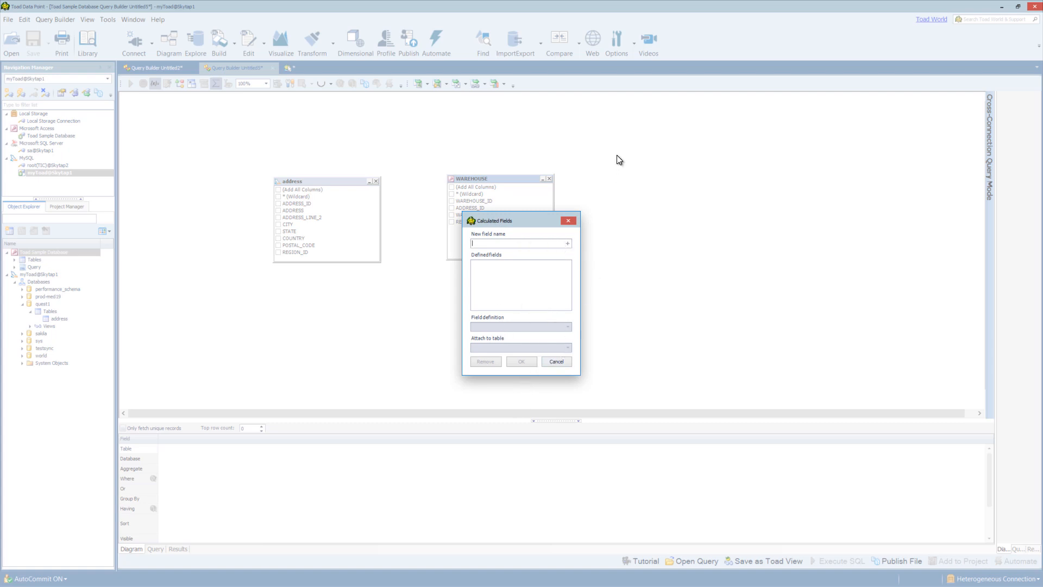
left_click(572, 220)
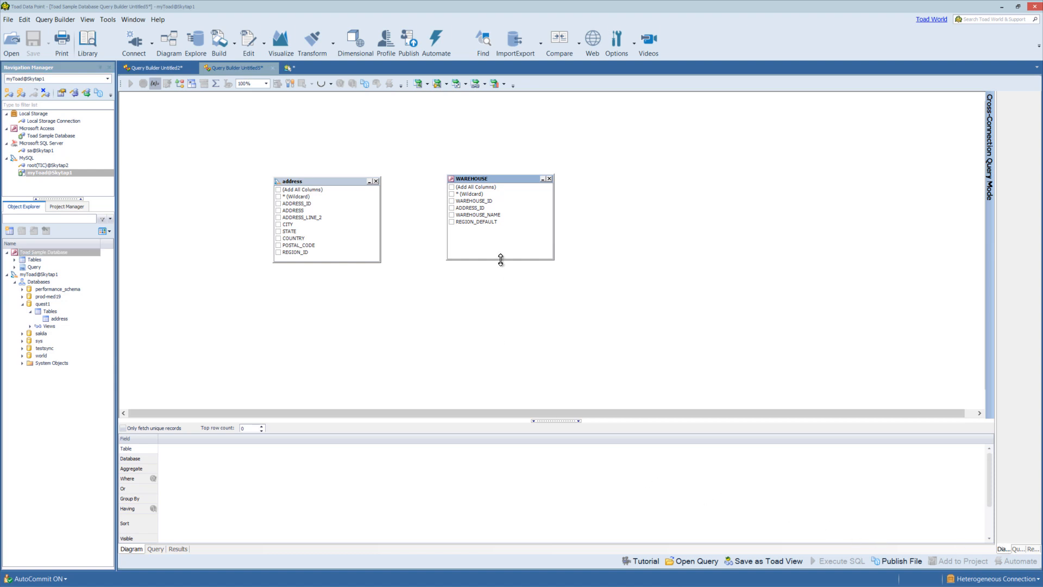
Step: Join the address table to WAREHOUSE on ADDRESS_ID and generate a Venn diagram of the join
left_click_drag(527, 179, 568, 191)
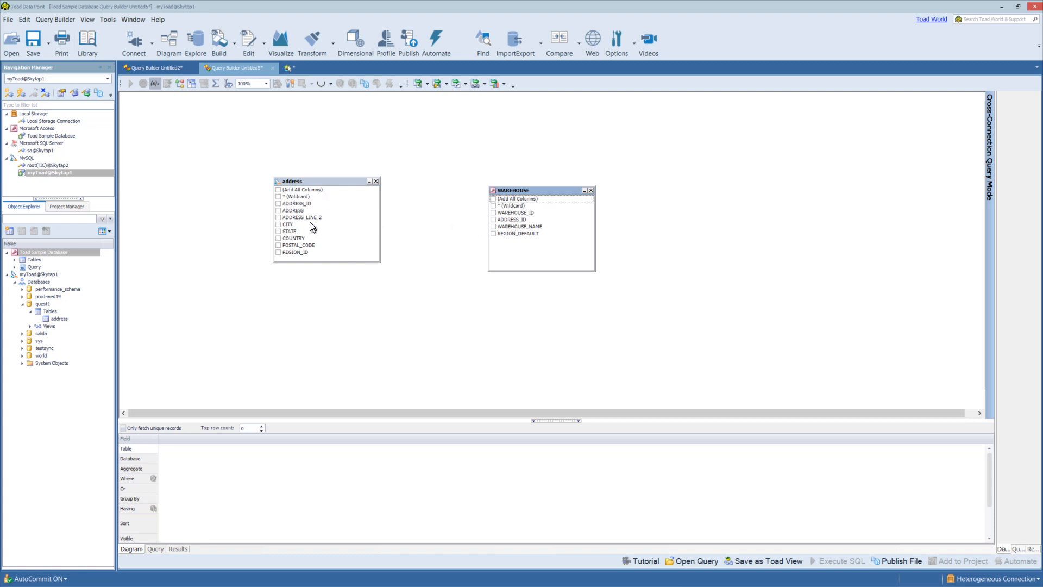
left_click_drag(306, 204, 509, 220)
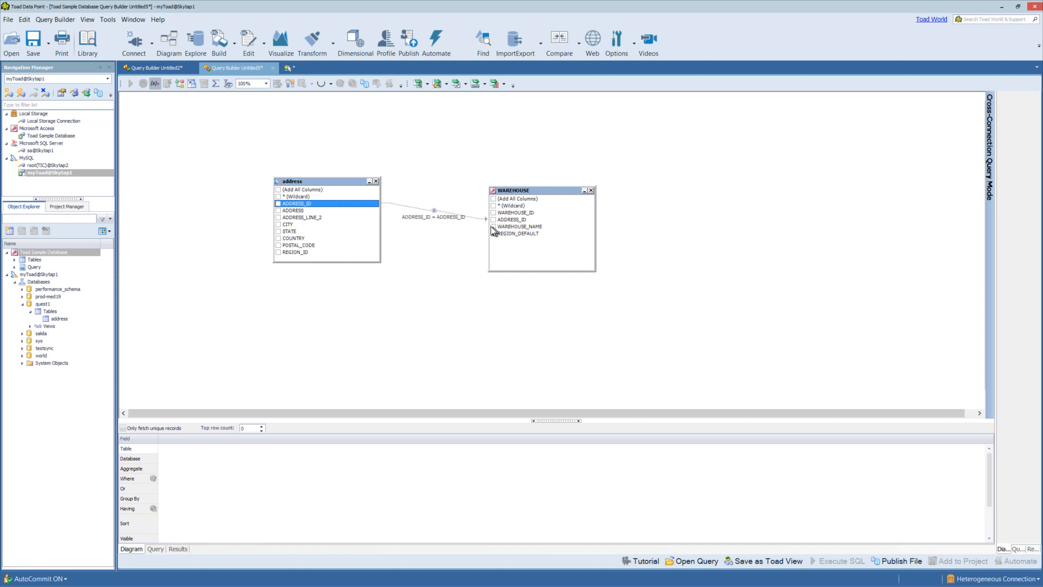
left_click(436, 211)
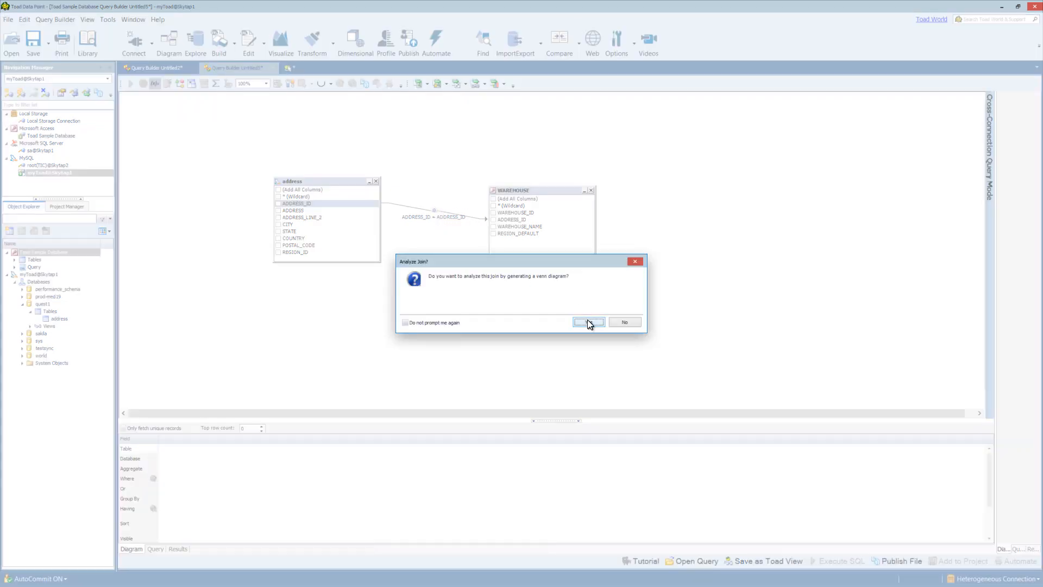
left_click(588, 322)
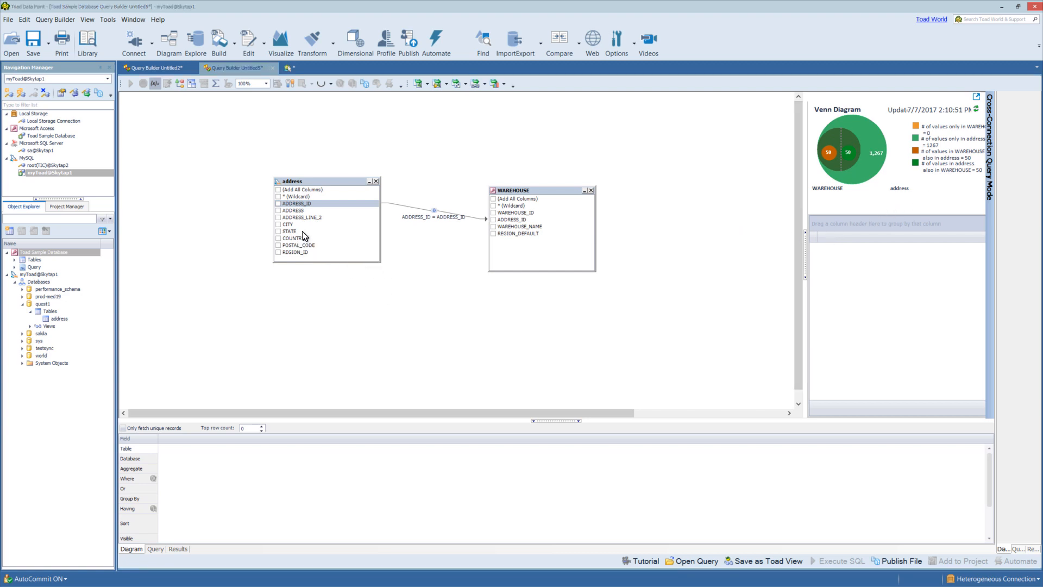
Step: Include the ADDRESS, ADDRESS_LINE_2, CITY, COUNTRY and STATE columns of the address table in the query
left_click(278, 210)
left_click(279, 217)
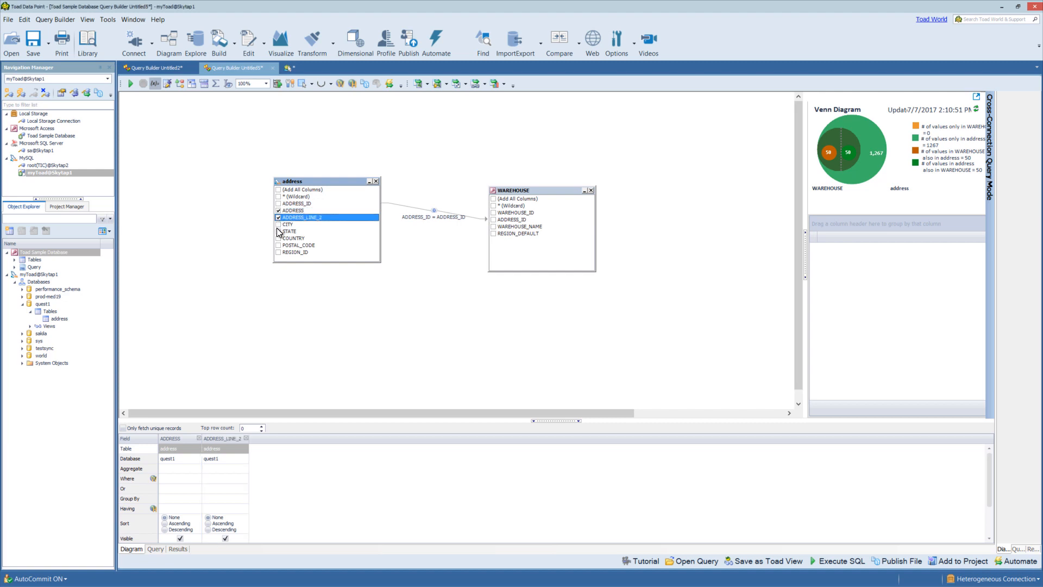
left_click(278, 225)
left_click(278, 238)
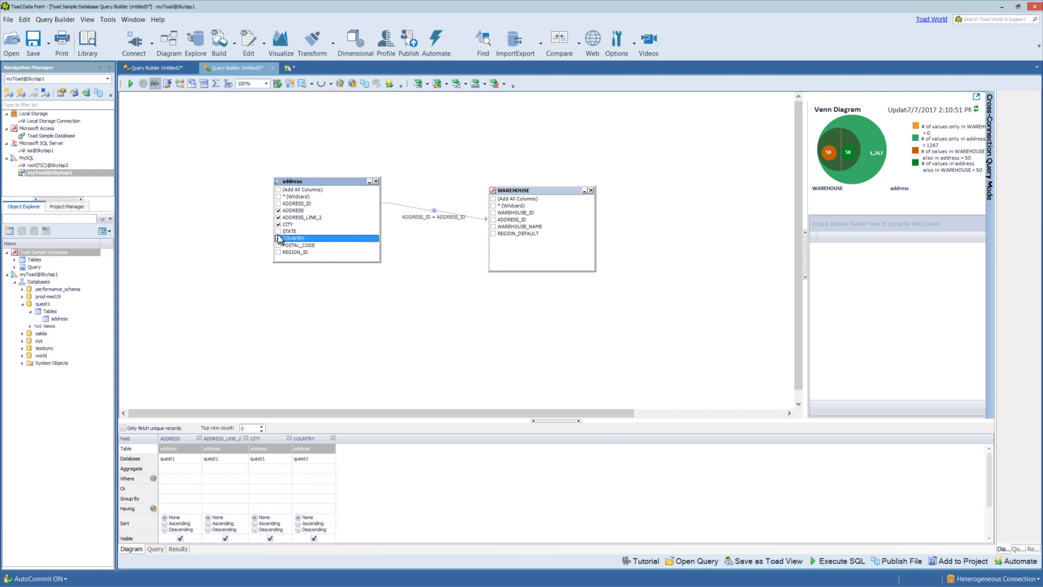
left_click(278, 231)
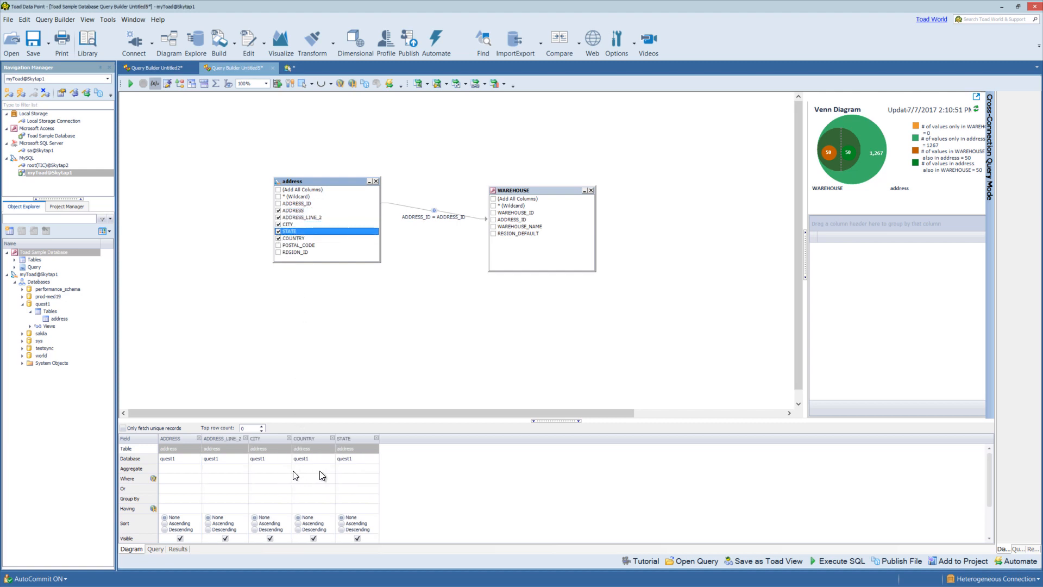
Step: Include all columns of the WAREHOUSE table in the query except WAREHOUSE_ID
left_click(496, 213)
left_click(494, 220)
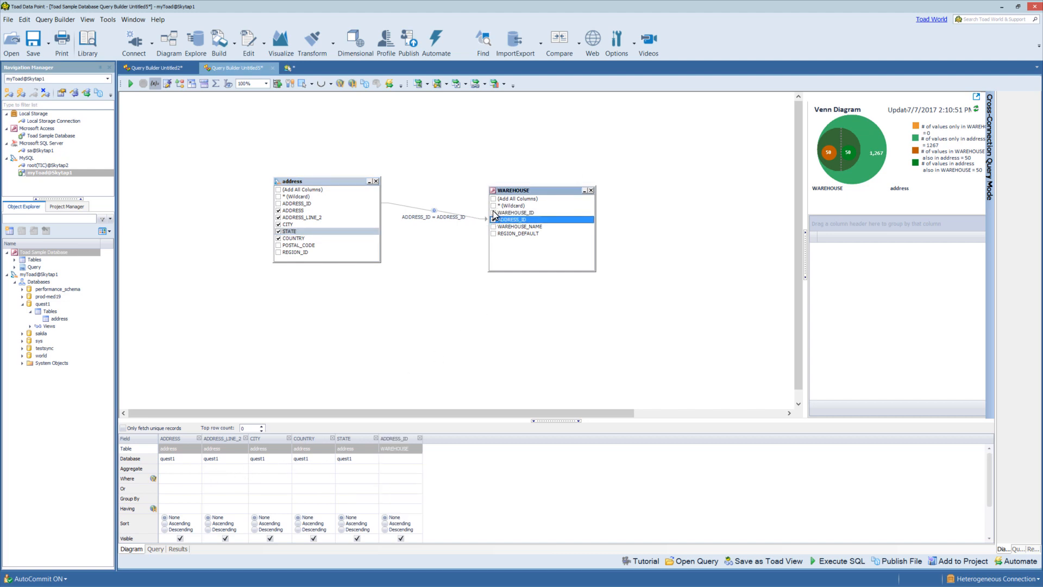
left_click(494, 212)
left_click(494, 206)
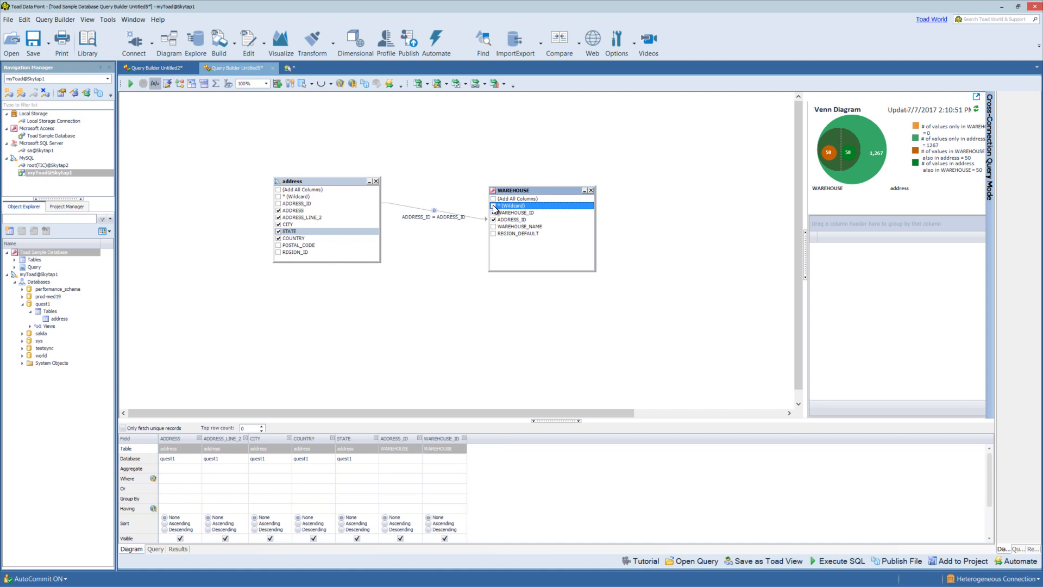
left_click(493, 199)
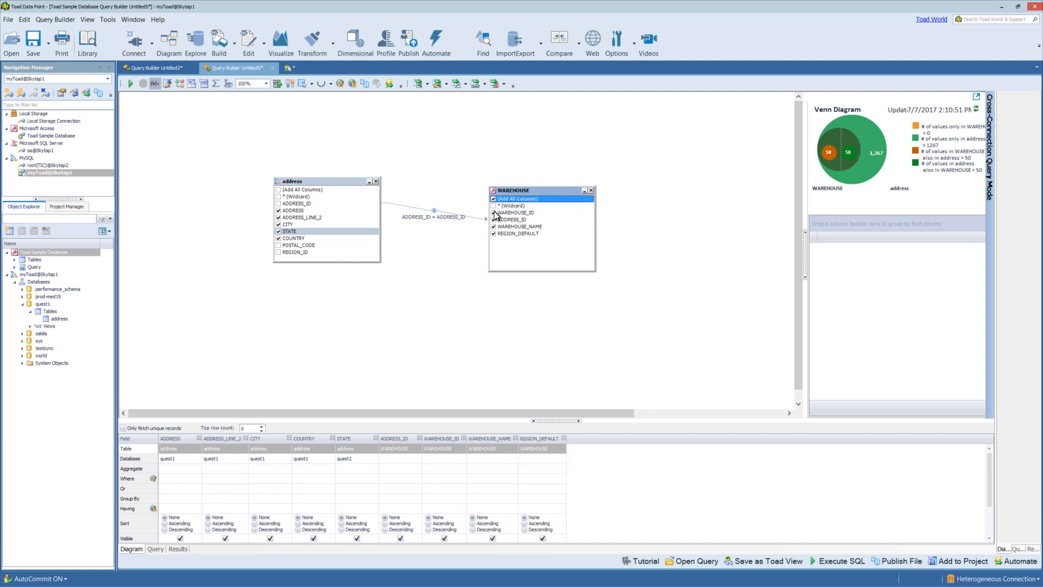
left_click(494, 212)
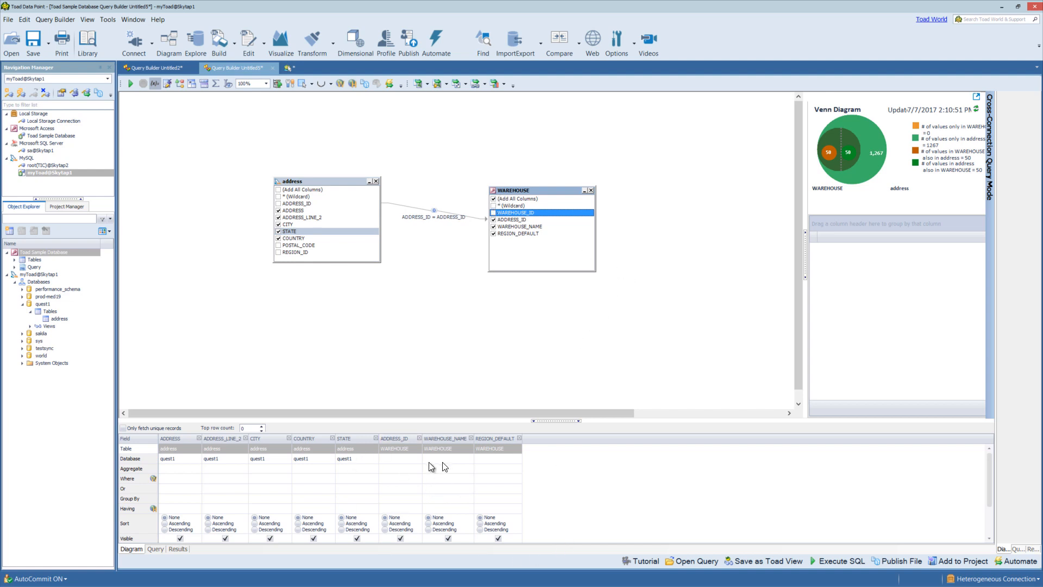
Step: Add the POSTAL_CODE column of the address table to the query
scroll(340, 476, "down", 1)
scroll(339, 472, "up", 1)
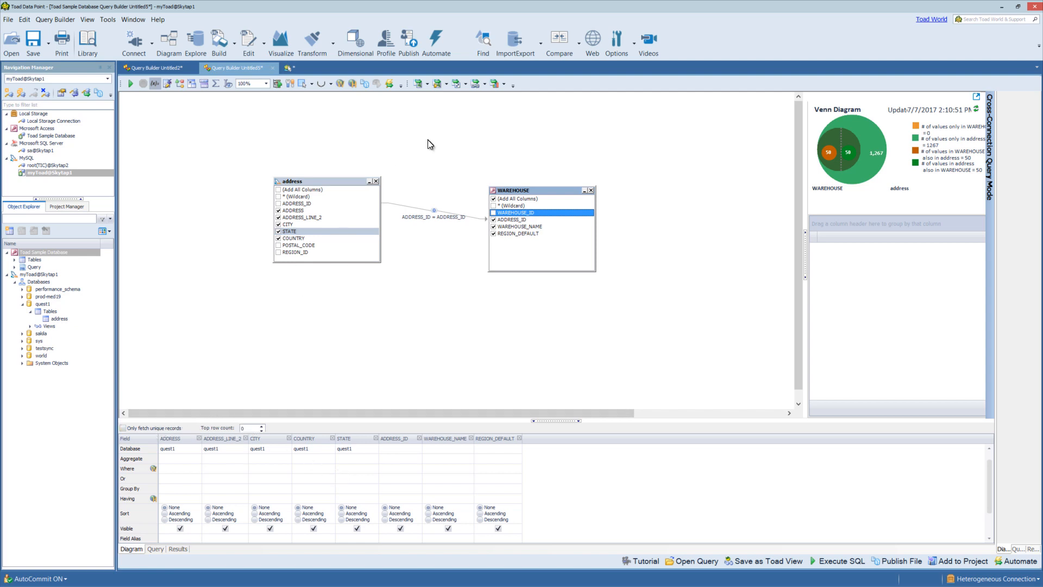
left_click(277, 245)
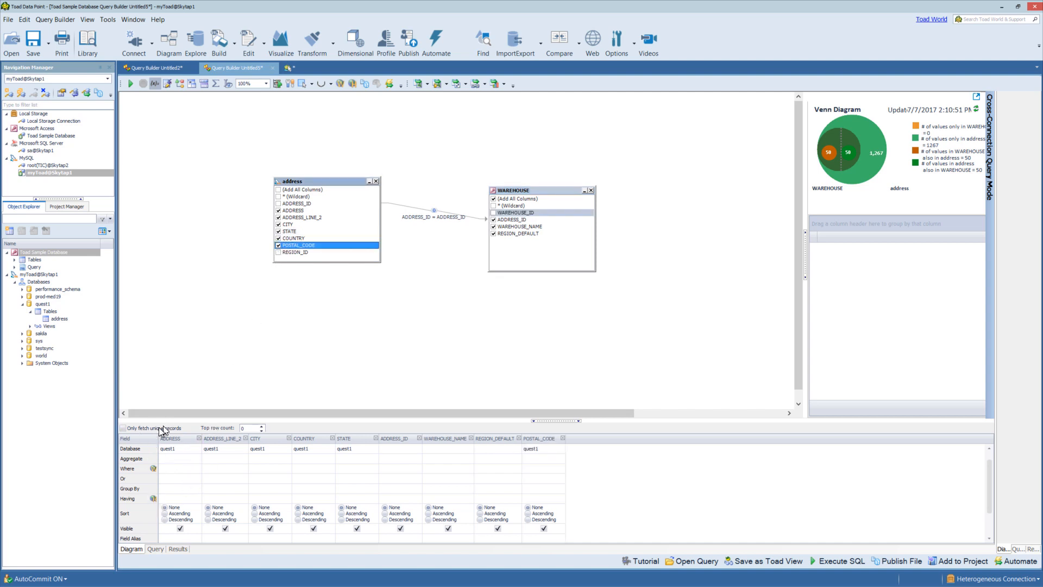
Step: Raise the top row count and return it to 0
left_click(264, 426)
left_click(264, 426)
left_click(264, 426)
left_click(264, 426)
left_click(264, 426)
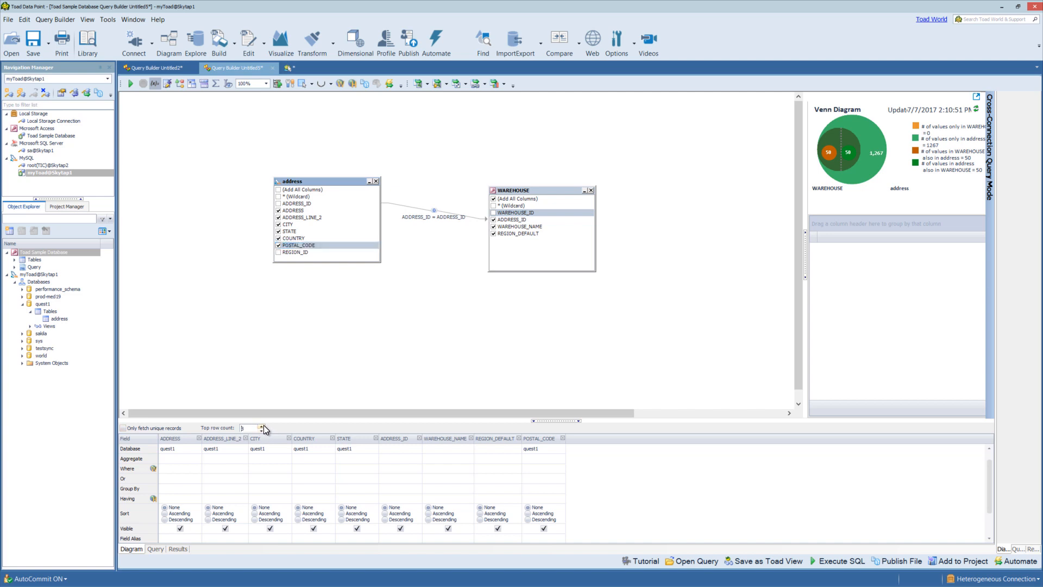
left_click(263, 426)
left_click(263, 426)
scroll(340, 469, "up", 1)
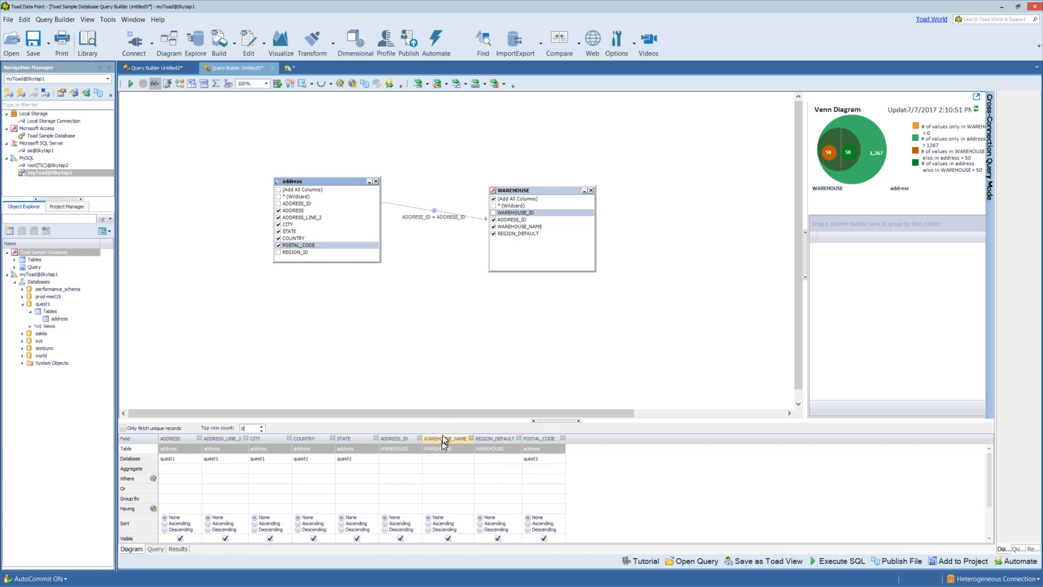
Step: Move the WAREHOUSE_NAME and COUNTRY columns to the end of the query's field order and remove both from the query
left_click_drag(445, 439, 576, 443)
left_click_drag(321, 439, 630, 449)
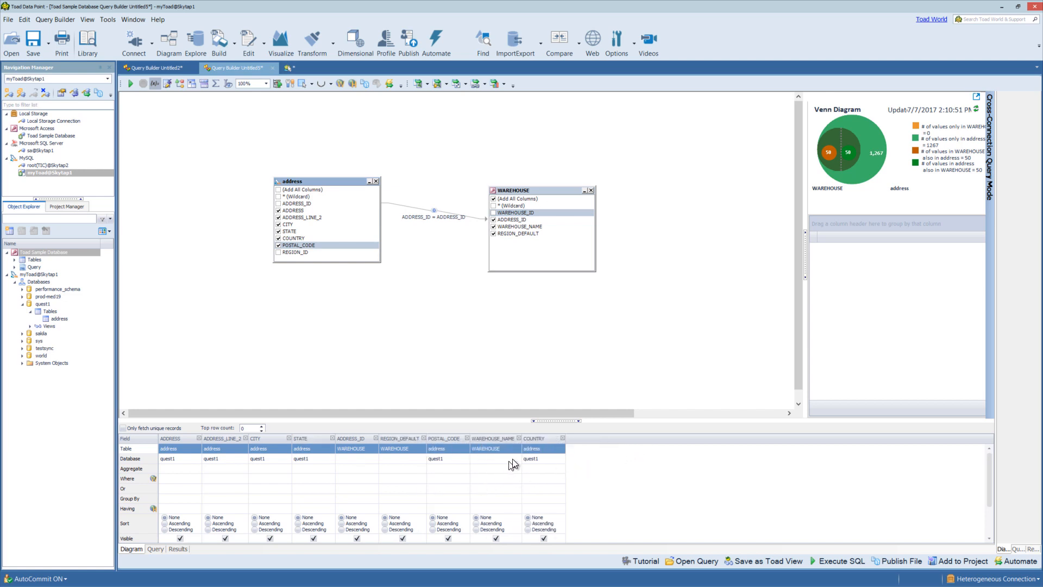
left_click(563, 438)
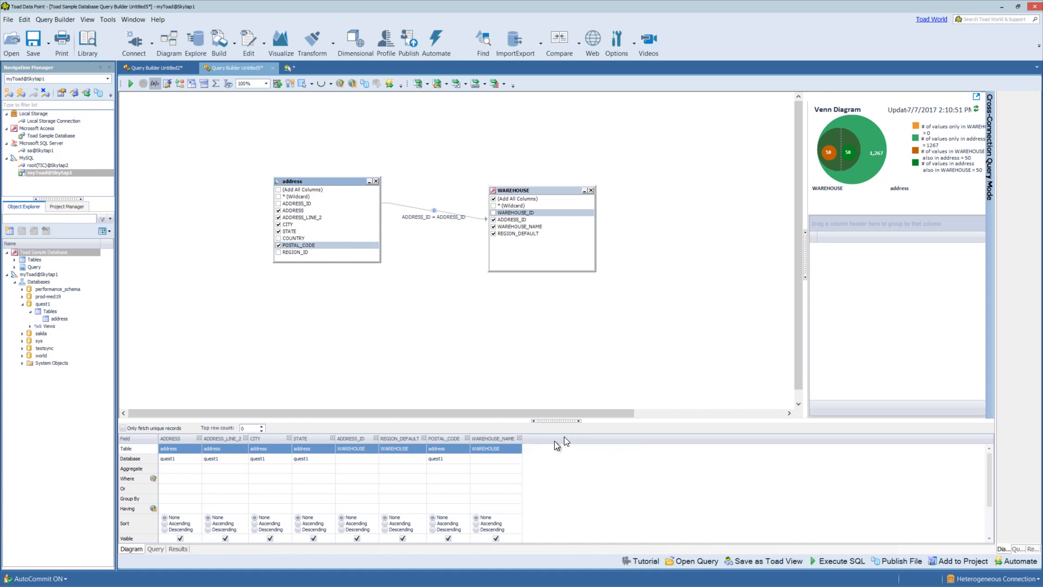
left_click(520, 438)
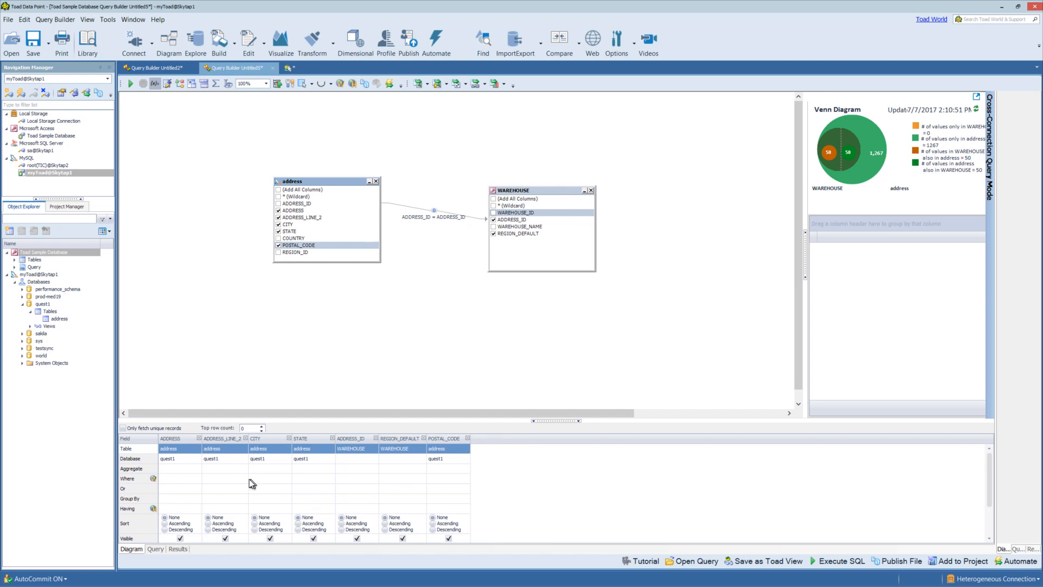
Step: Examine the aggregate functions offered for the query's output columns, from ADDRESS through REGION_DEFAULT
left_click(197, 468)
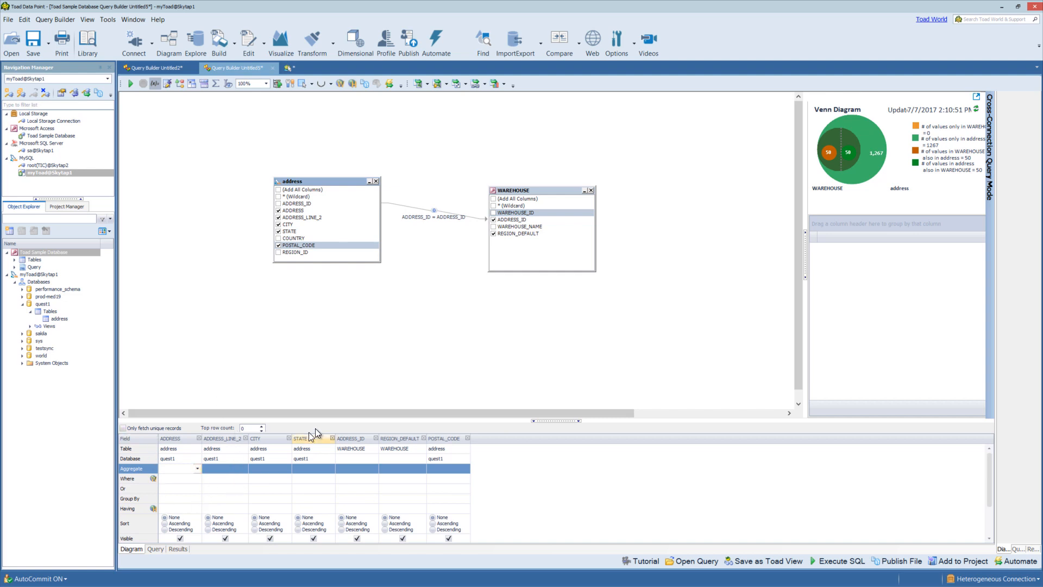
left_click(198, 469)
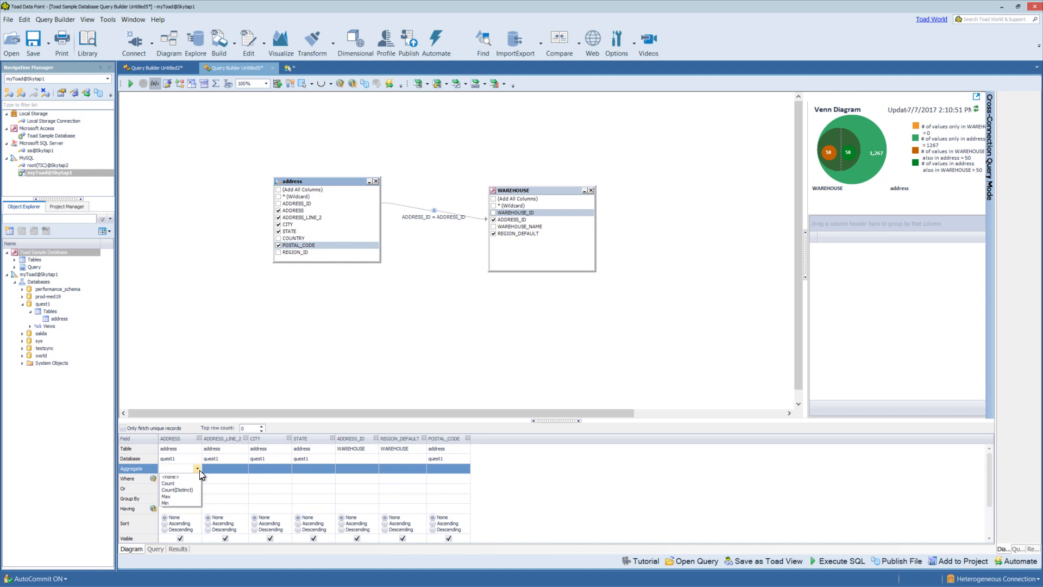
left_click(232, 468)
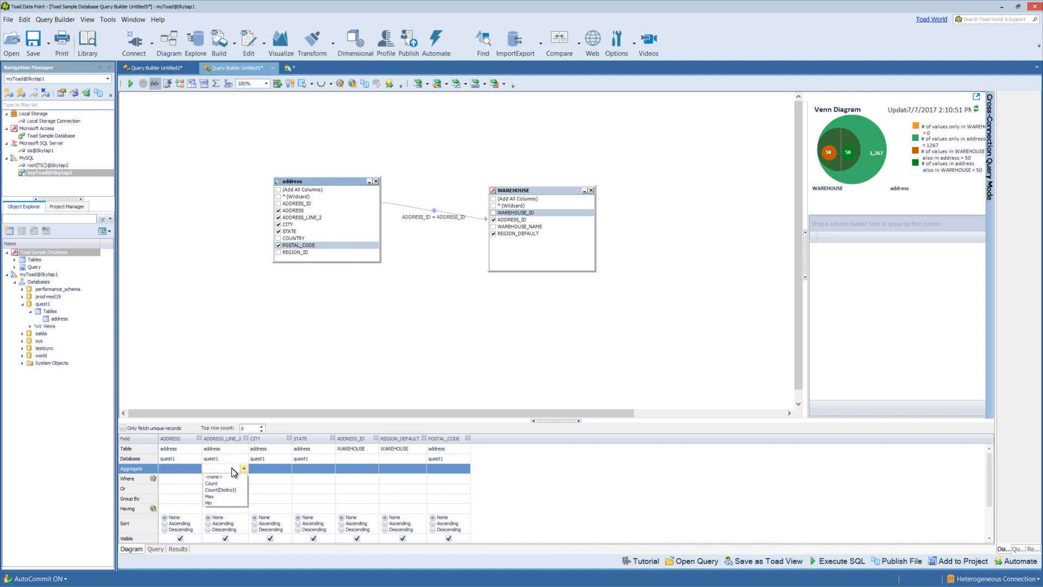
left_click(278, 468)
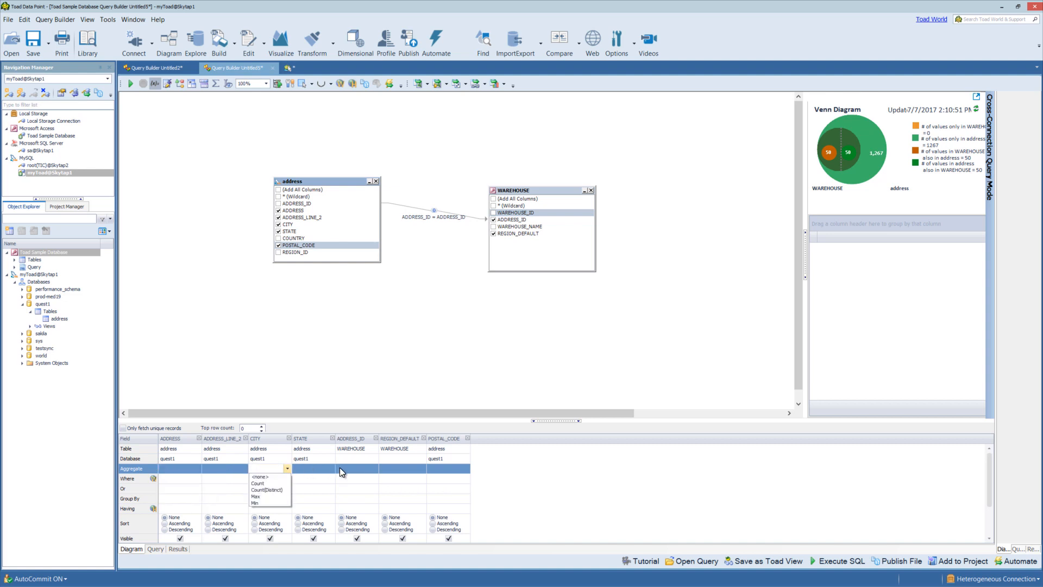
left_click(324, 469)
left_click(368, 468)
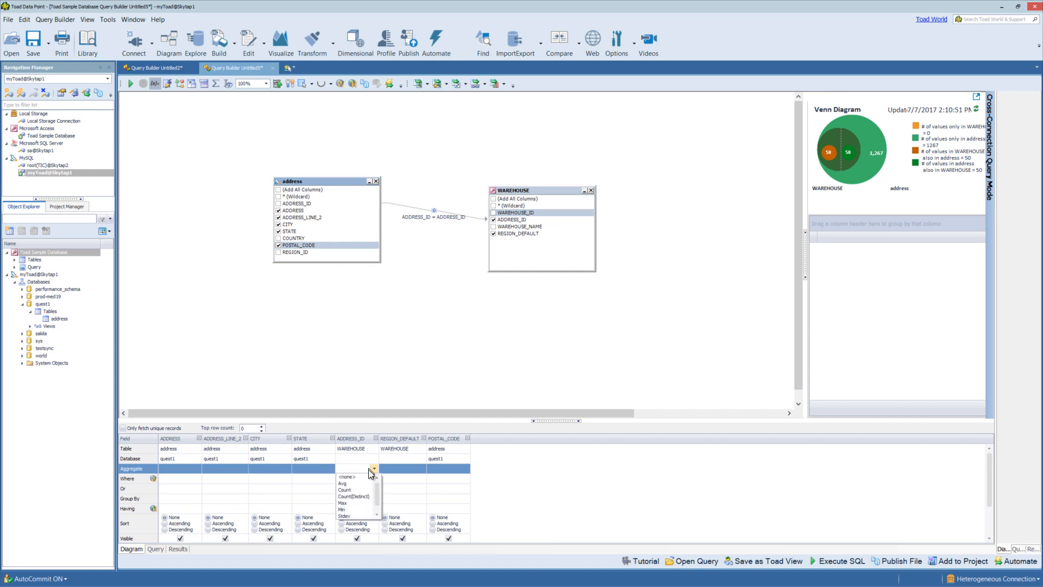
left_click(418, 467)
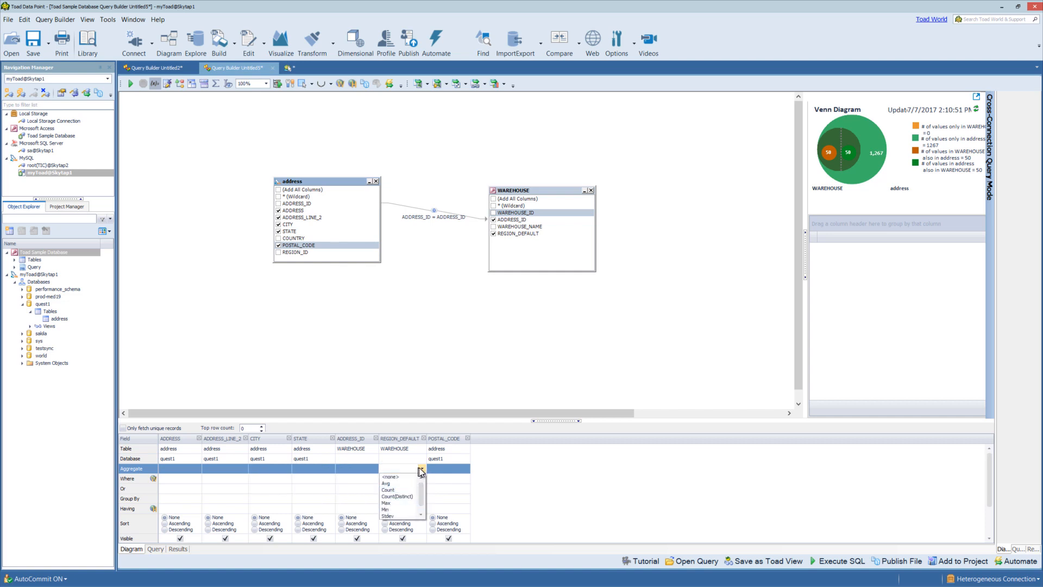
left_click(460, 463)
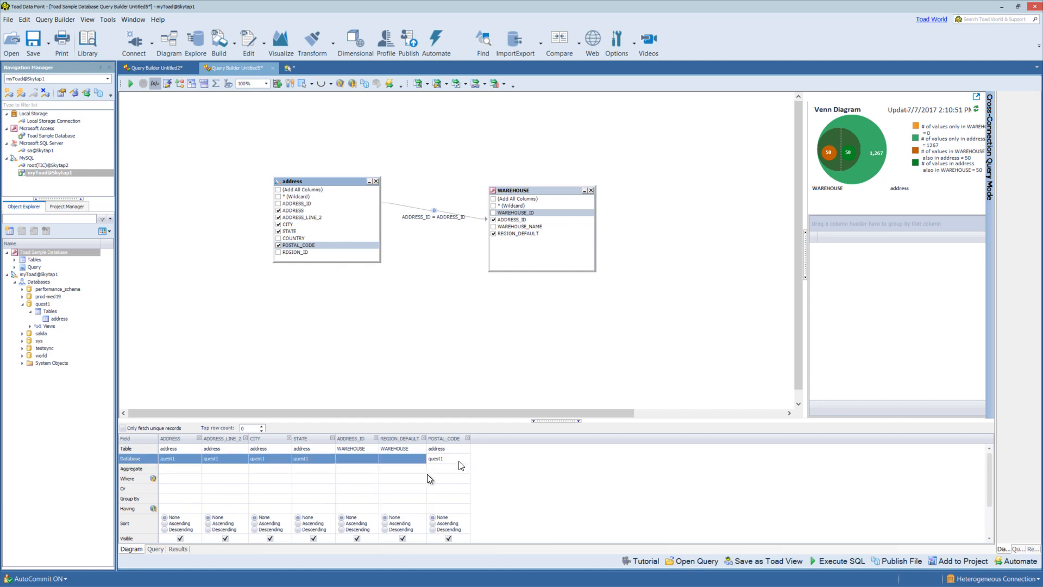
Step: Add a Where condition to the ADDRESS column that requires it to be IS NOT NULL
left_click(183, 481)
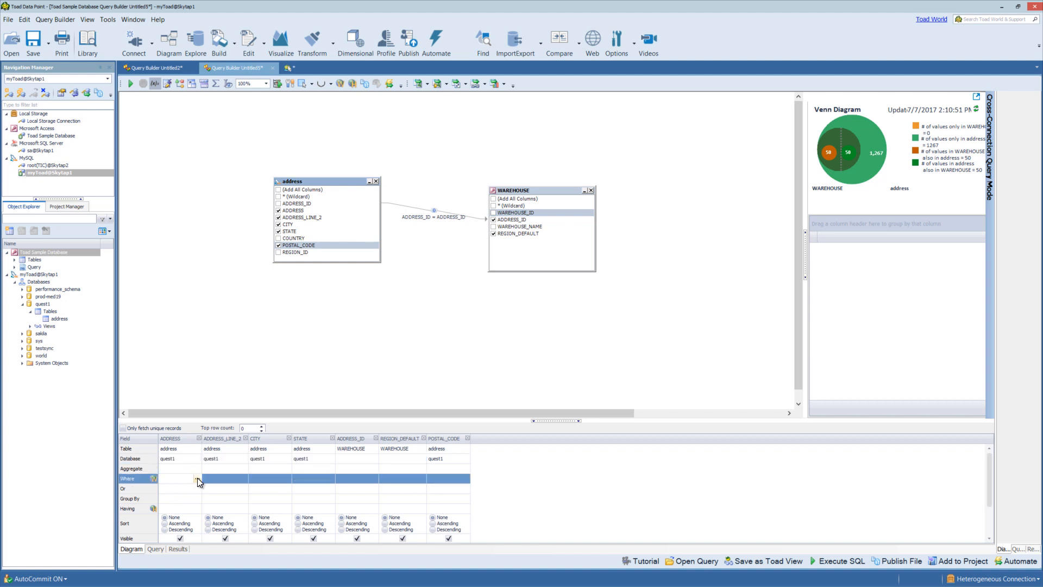
left_click(198, 479)
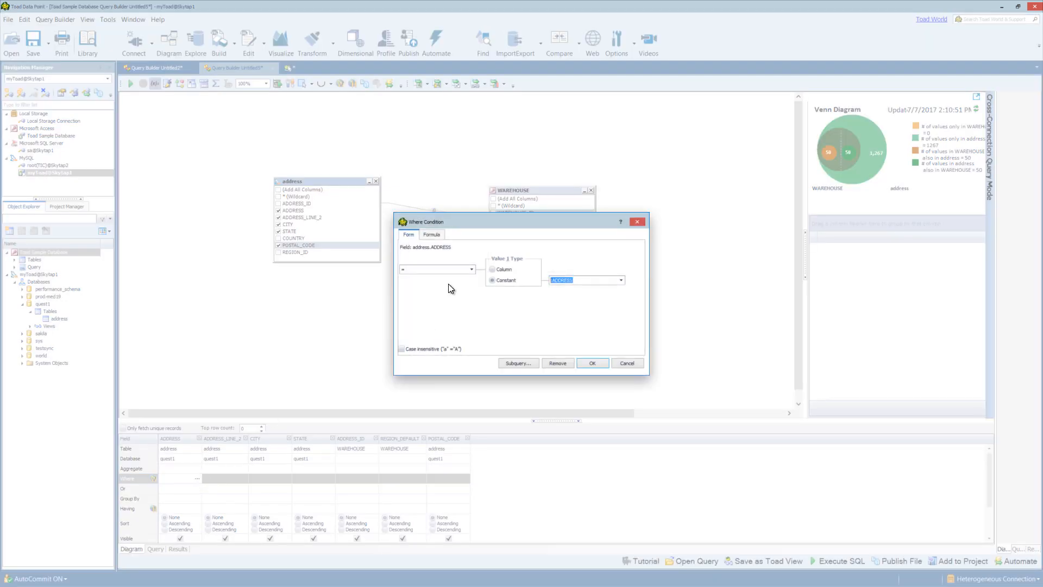
left_click(442, 236)
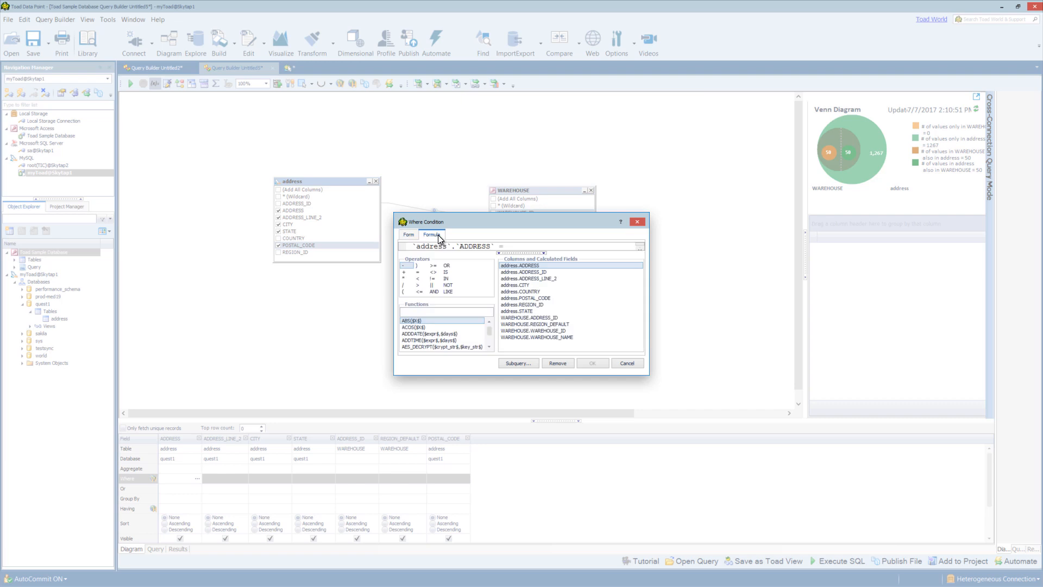
left_click(411, 237)
left_click(472, 270)
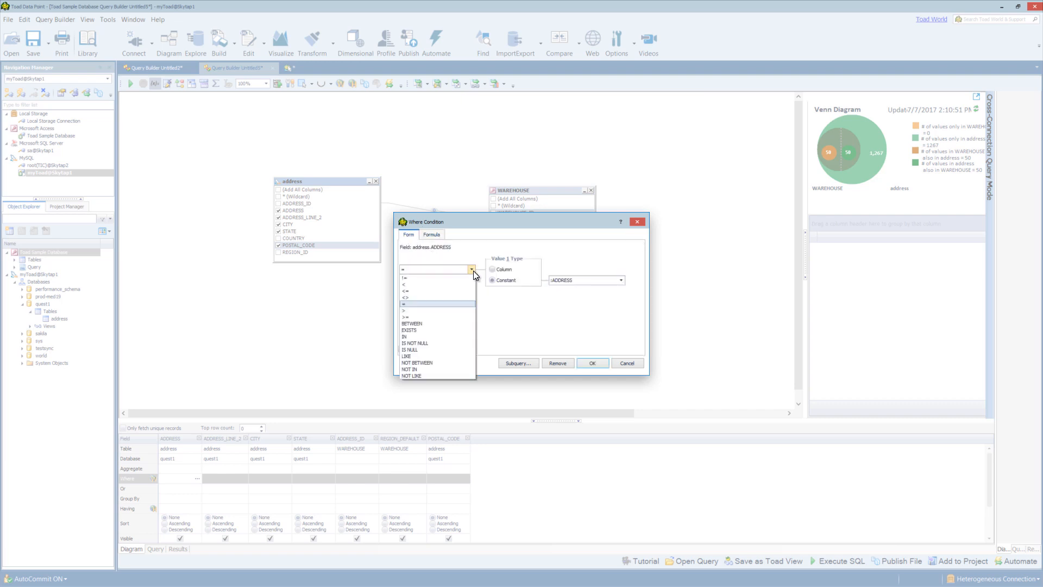
left_click(426, 331)
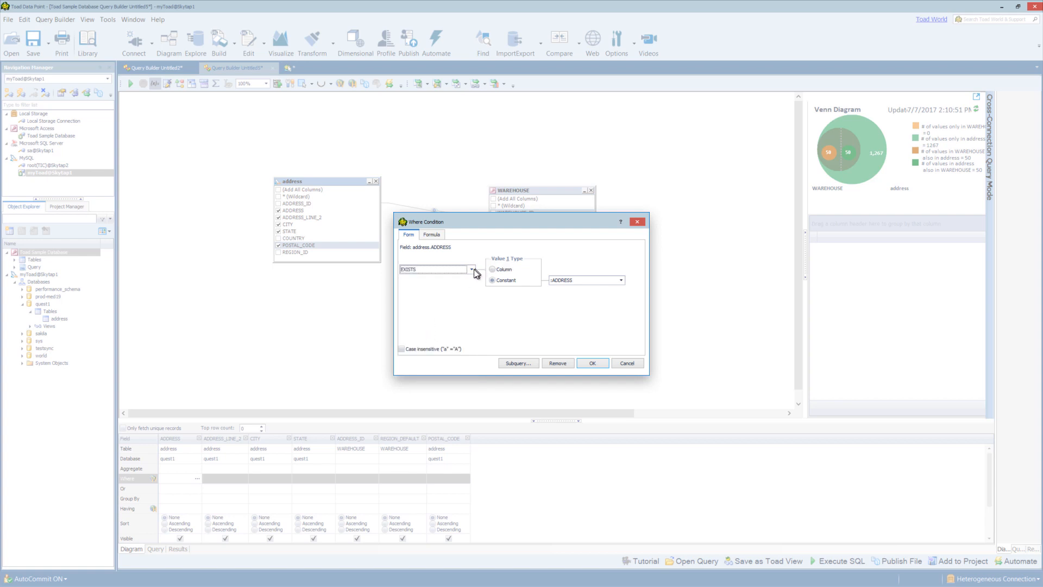
left_click(472, 270)
left_click(450, 344)
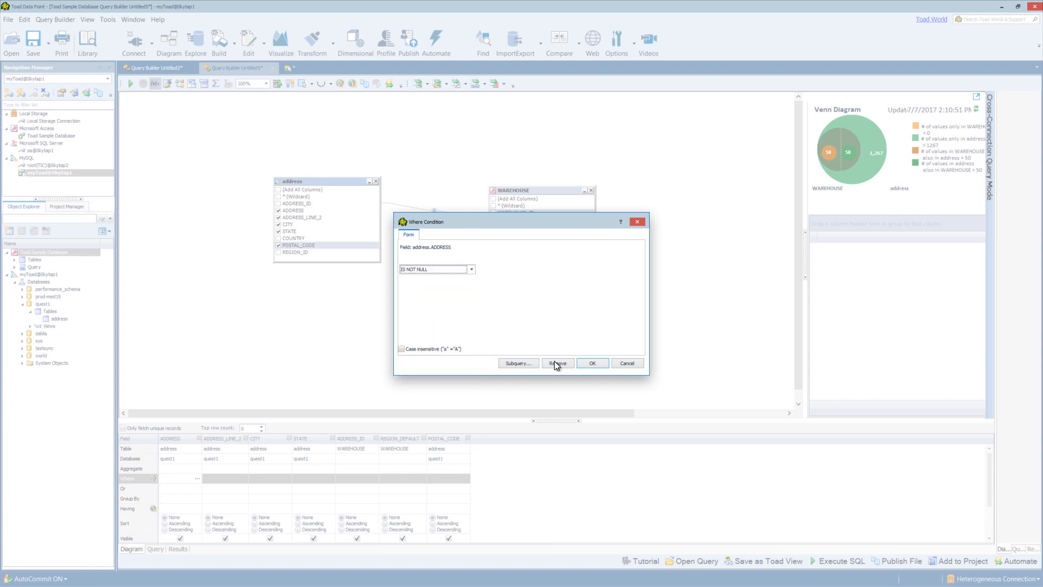
left_click(593, 362)
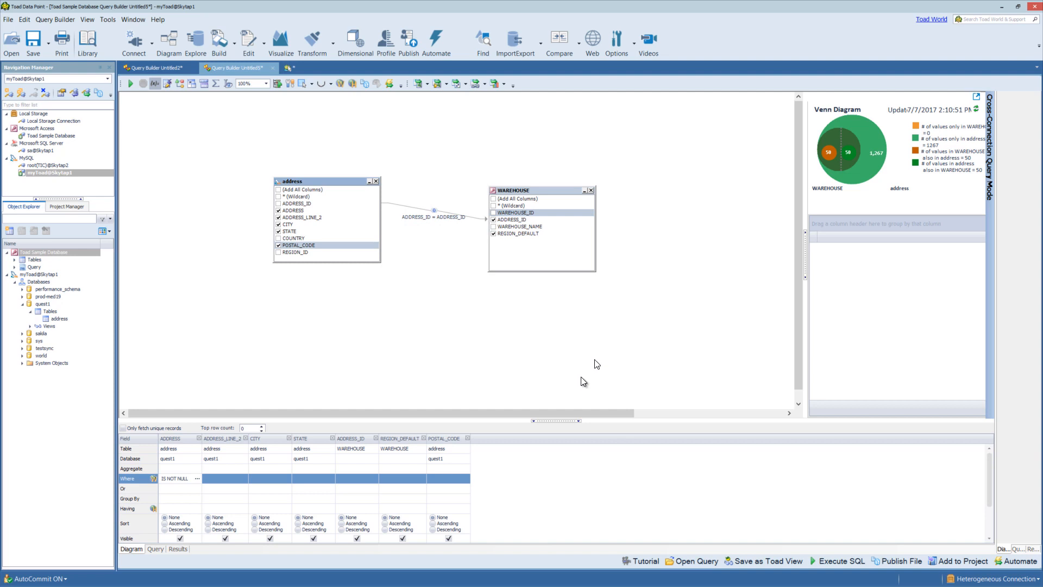
Step: Set the aggregate of the ADDRESS_LINE_2 column to Count
left_click(185, 500)
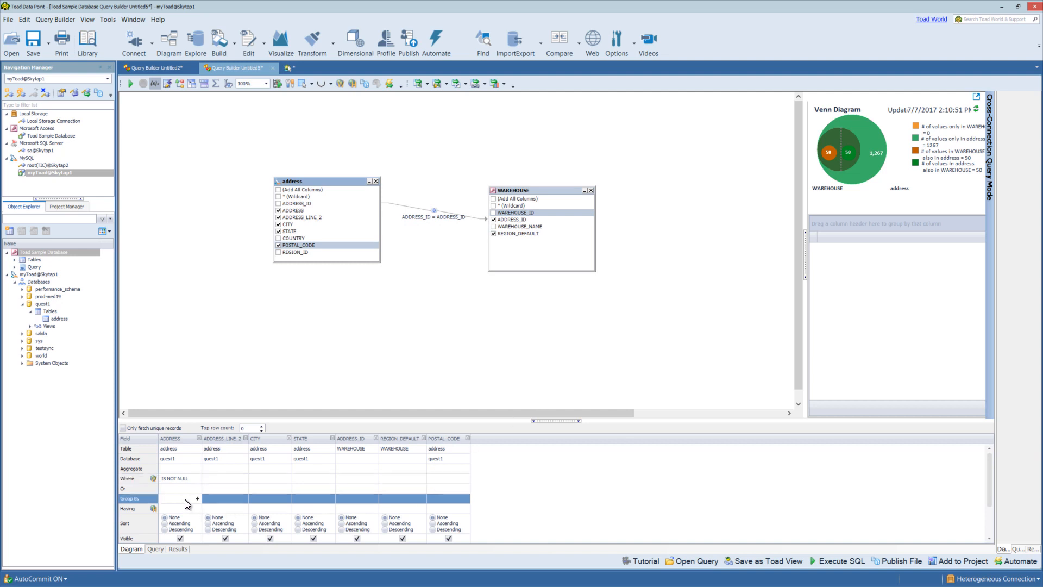
left_click(208, 470)
left_click(211, 483)
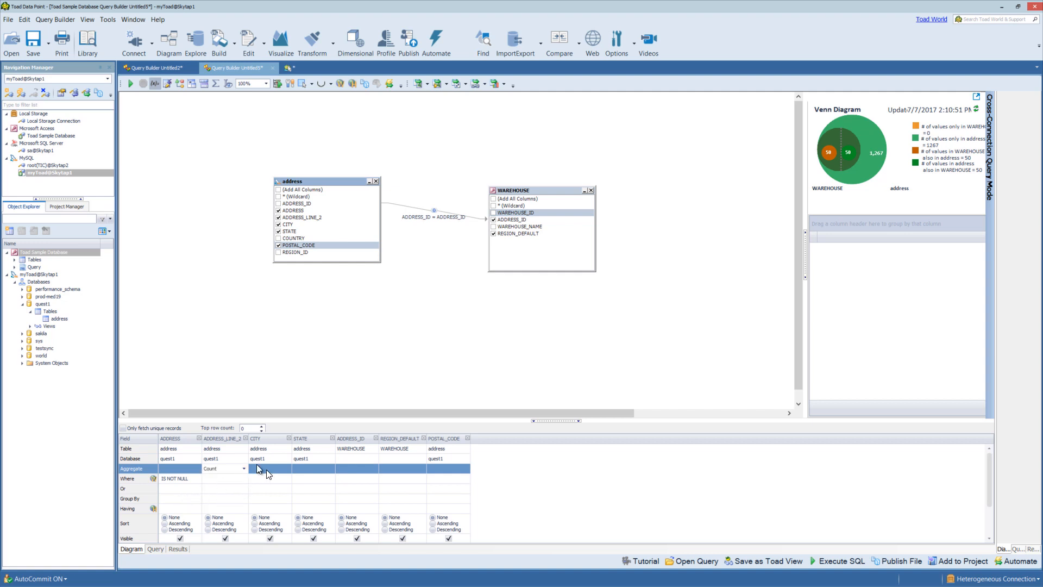
Step: Group the query by the ADDRESS, STATE and CITY columns, in that order
left_click(191, 498)
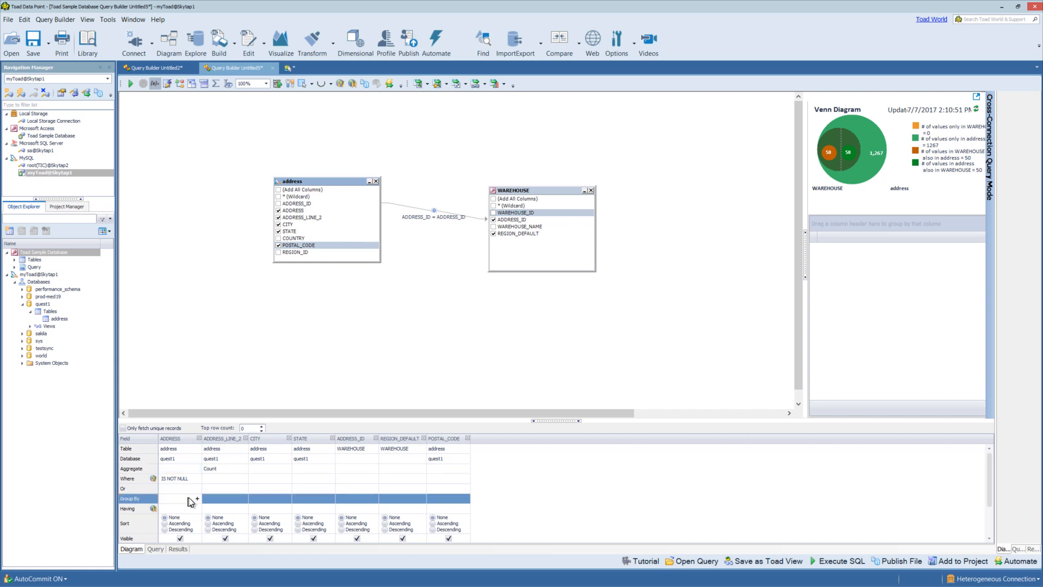
left_click(197, 498)
left_click(333, 498)
left_click(331, 498)
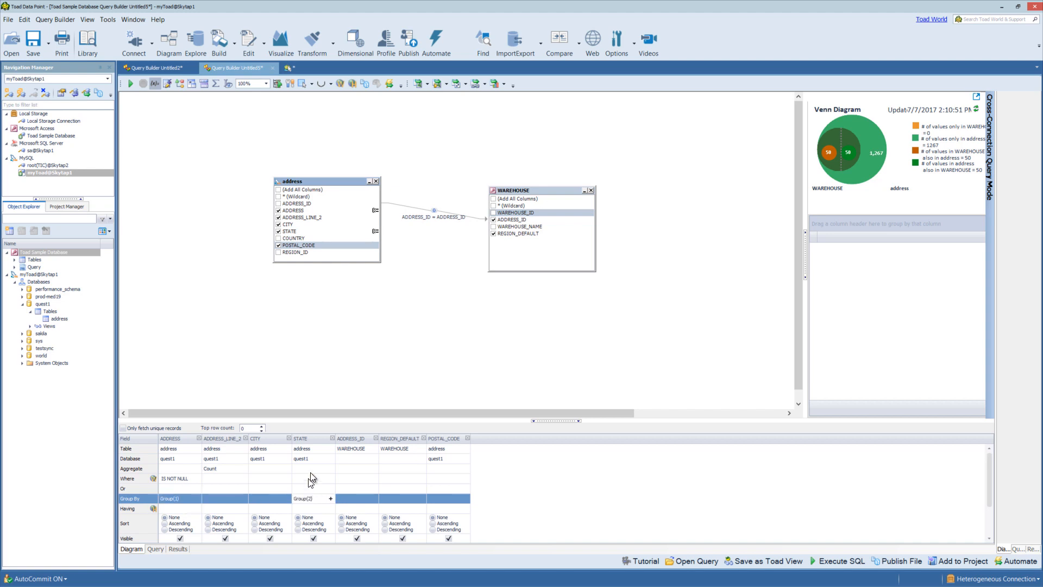
left_click(278, 499)
left_click(287, 498)
left_click(353, 492)
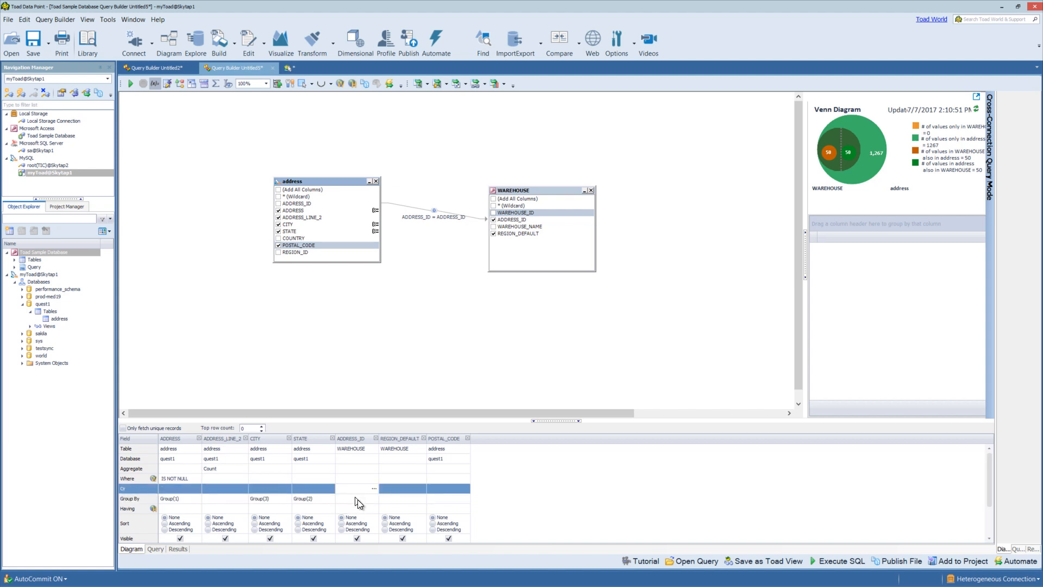
Step: Remove the Group By settings from the STATE, CITY and ADDRESS columns
left_click(317, 500)
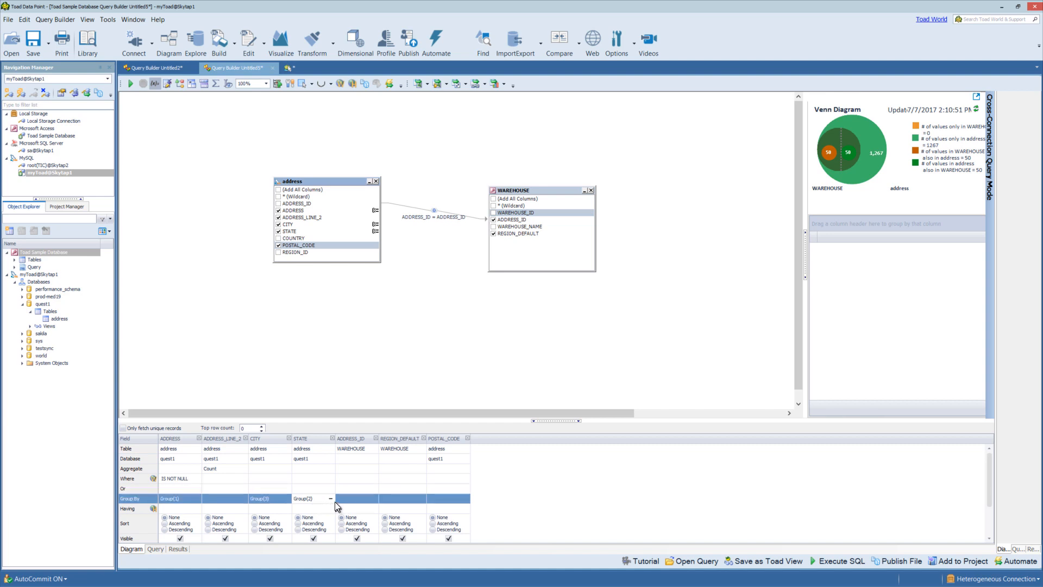
left_click(331, 498)
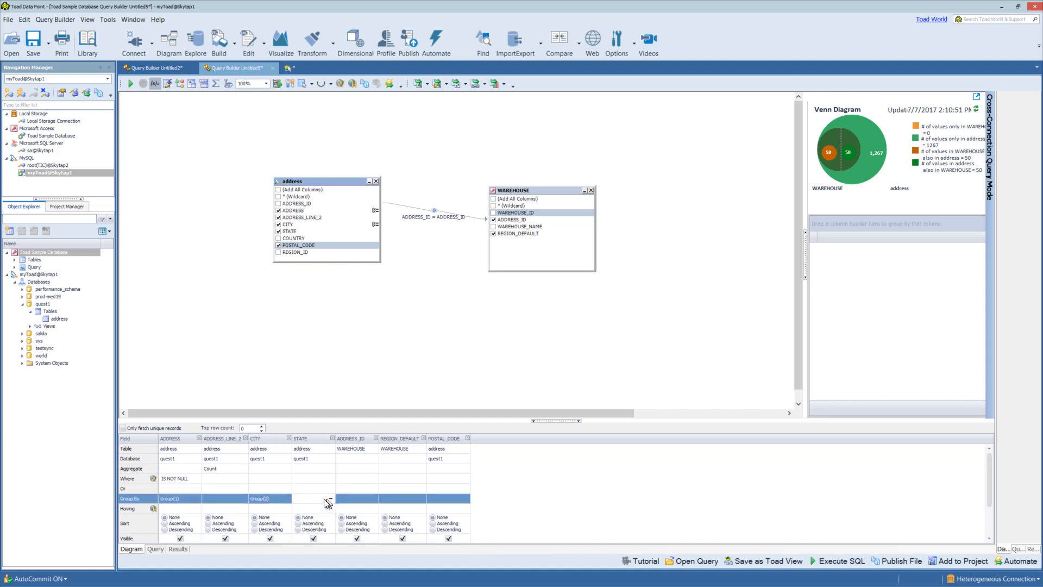
left_click(266, 499)
left_click(287, 498)
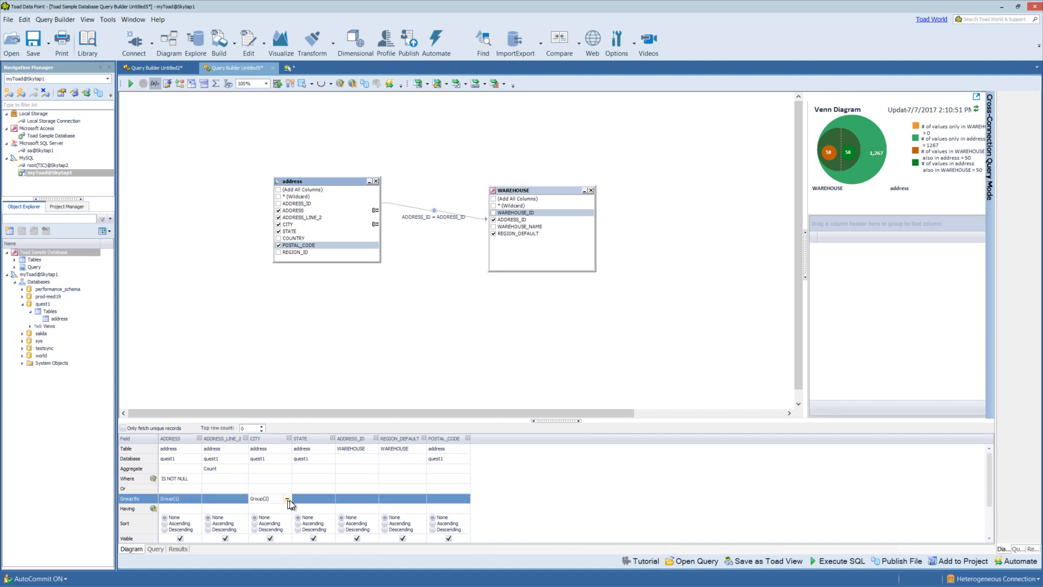
left_click(193, 502)
left_click(197, 497)
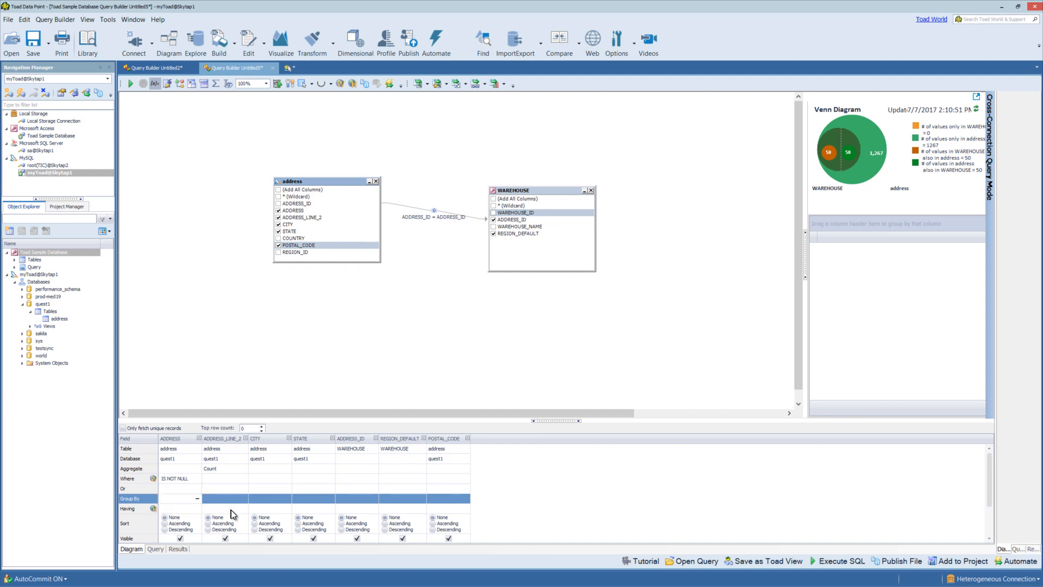
Step: Sort the query by CITY ascending and by STATE descending
scroll(295, 507, "down", 1)
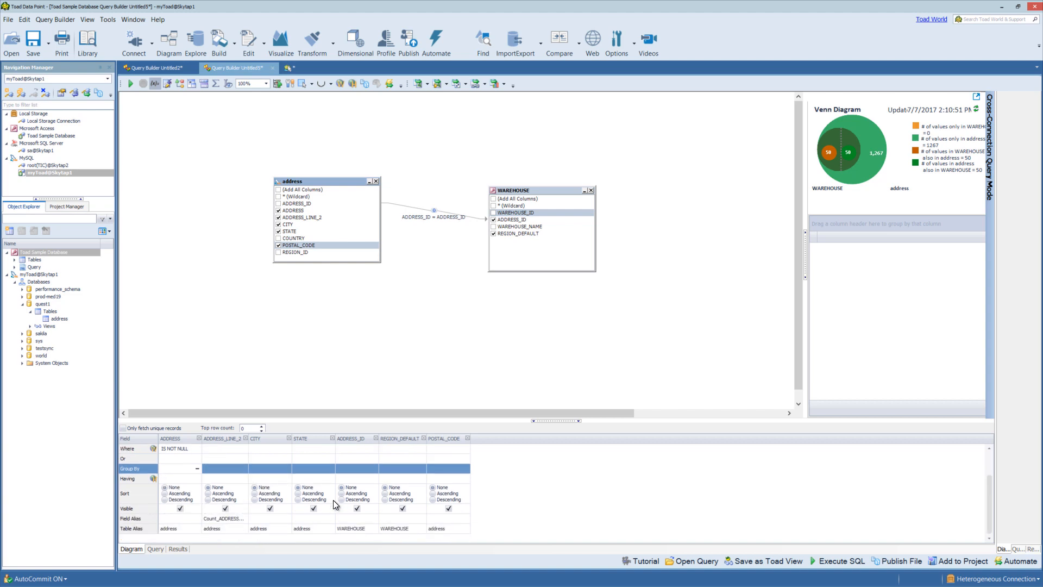
left_click(267, 494)
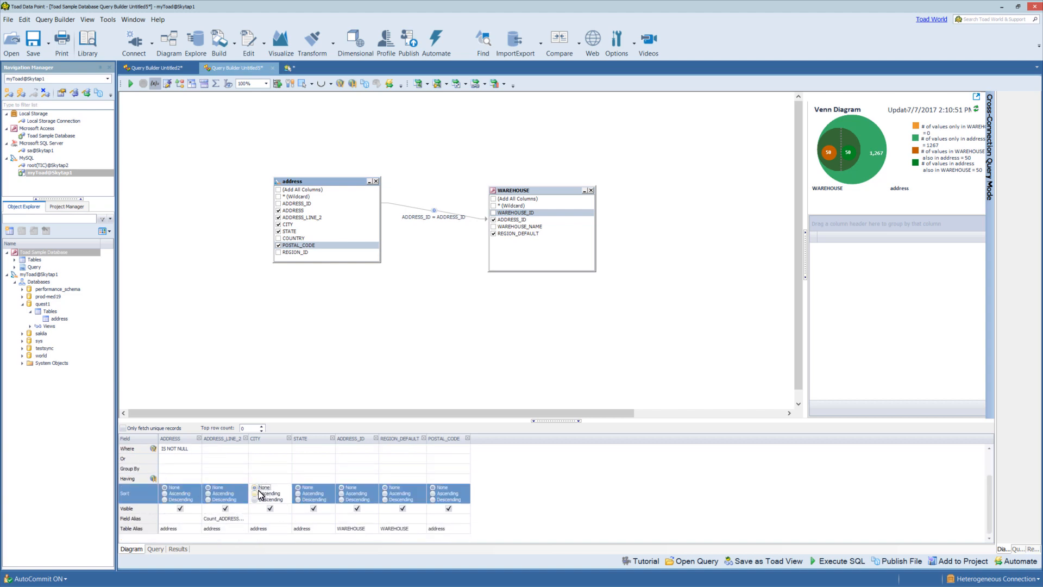
left_click(259, 493)
left_click(298, 500)
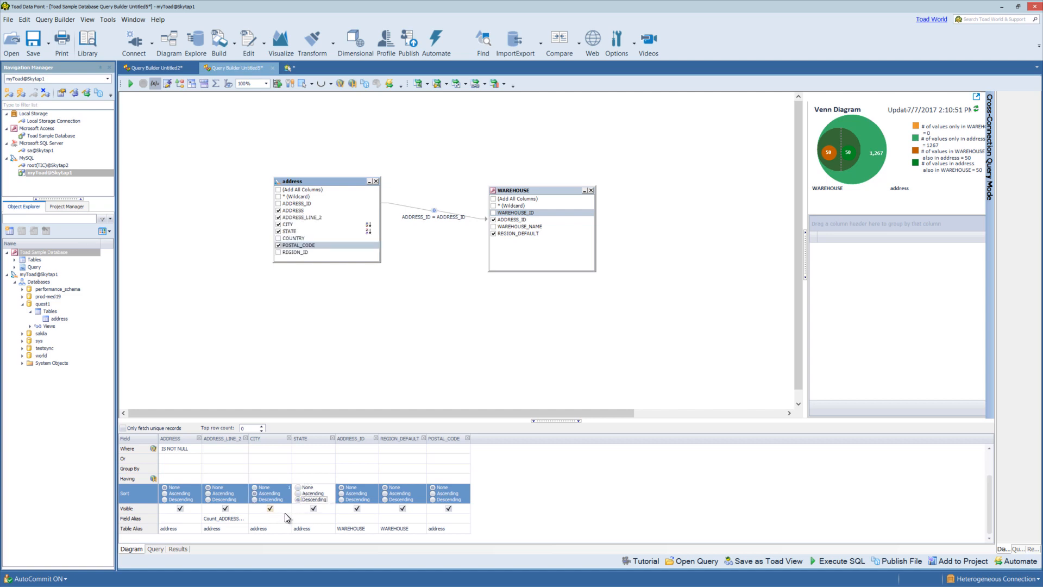
left_click(314, 508)
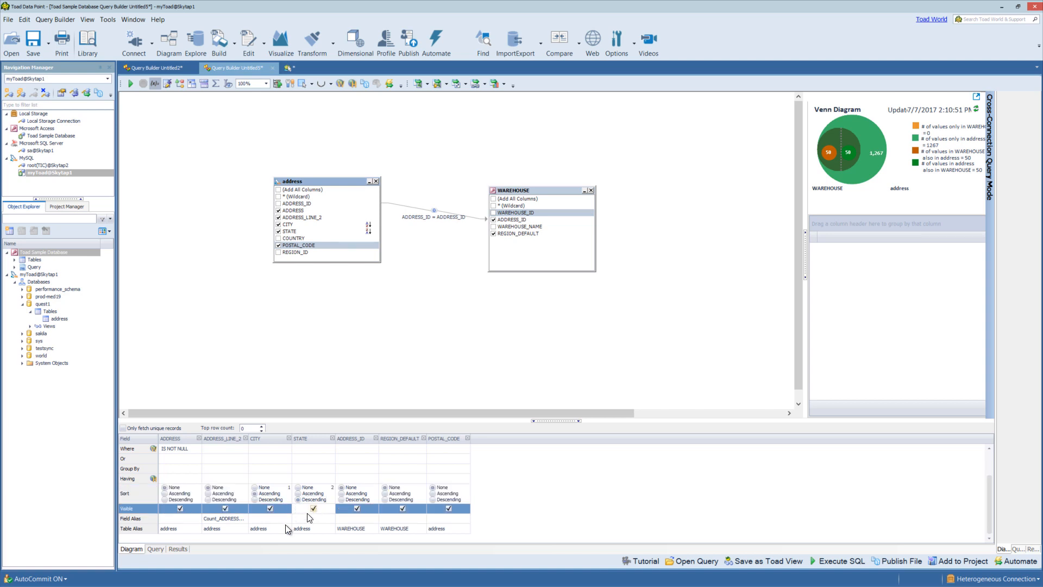
Step: Set the field alias of ADDRESS_LINE_2 to sdfsdfsdf and check it in the generated SQL
left_click(226, 521)
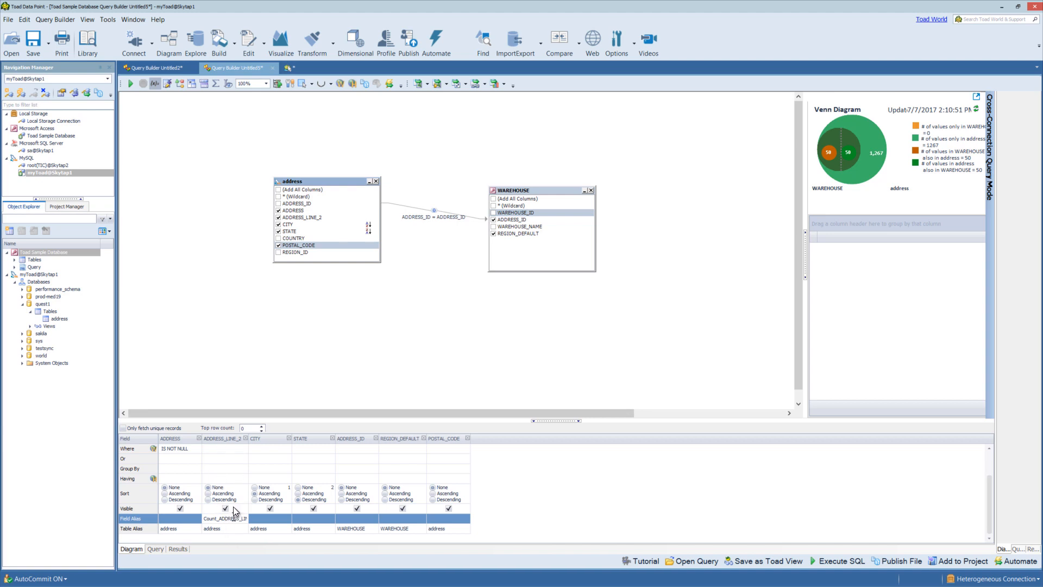
double_click(236, 520)
key("BackSpace")
type("sdfsdfsdf")
left_click(233, 529)
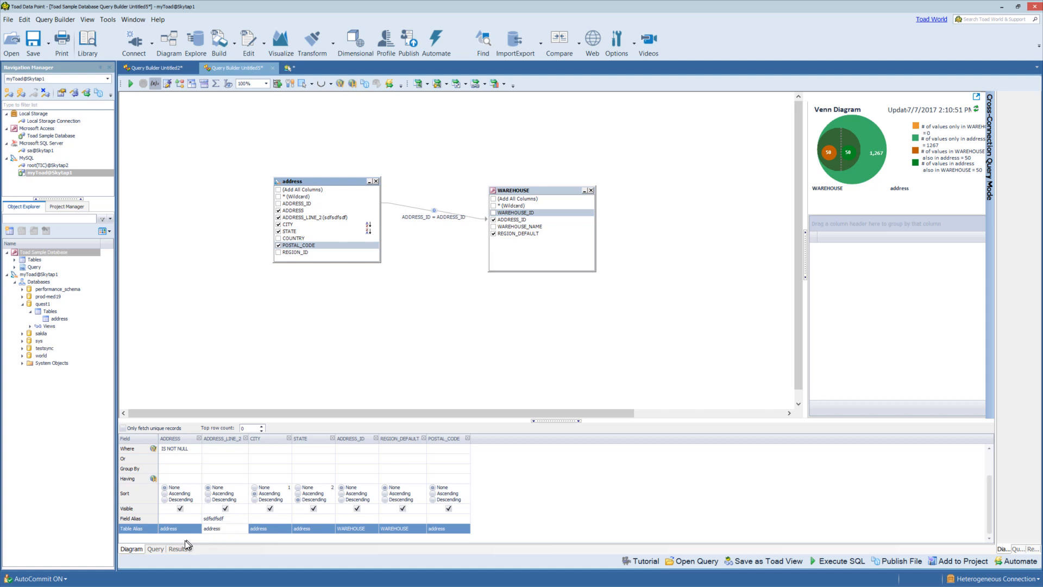
left_click(158, 549)
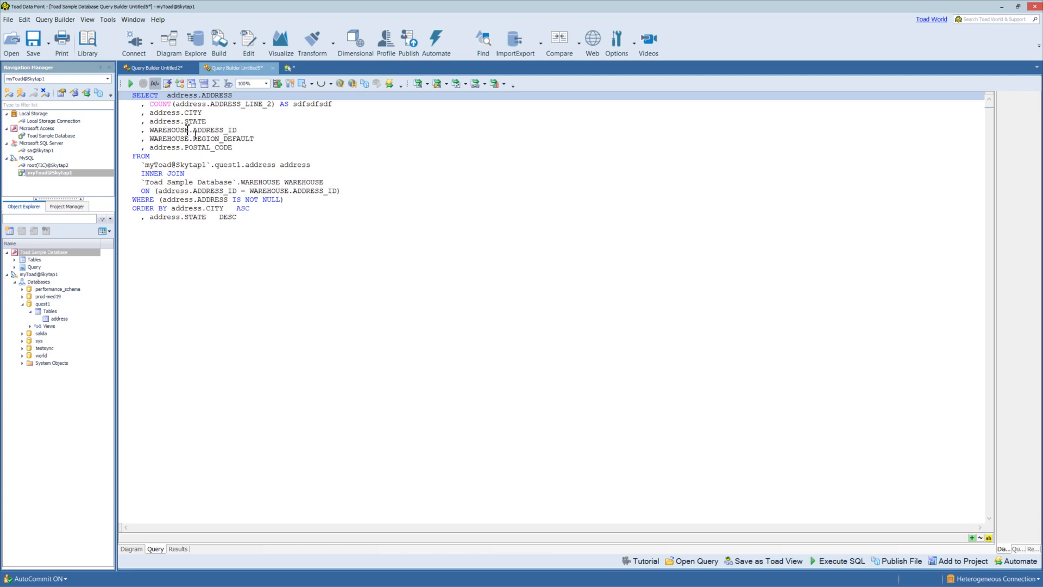
left_click(131, 549)
Step: Set the table alias of the address table to a and that of the WAREHOUSE table to w
left_click(231, 528)
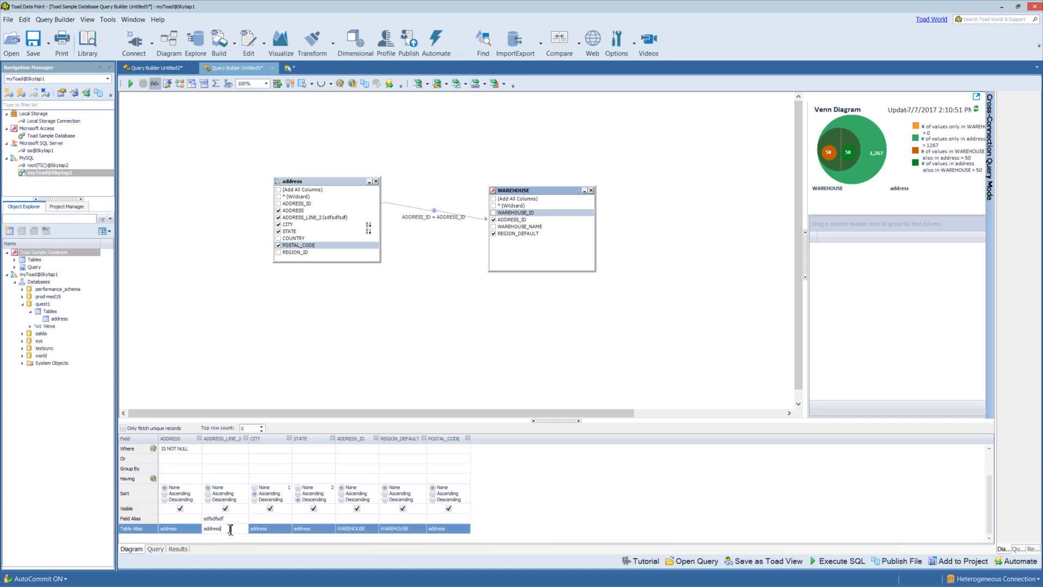
key("BackSpace")
key("BackSpace")
key("Return")
left_click(368, 530)
type("w")
key("Return")
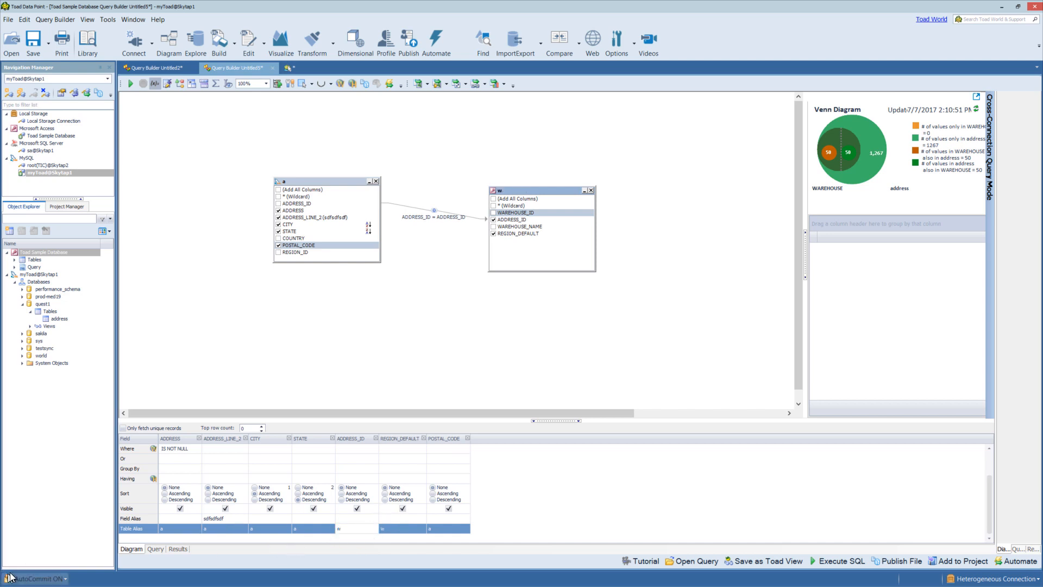
Step: Review the generated SQL with the new table aliases and execute the query
left_click(156, 550)
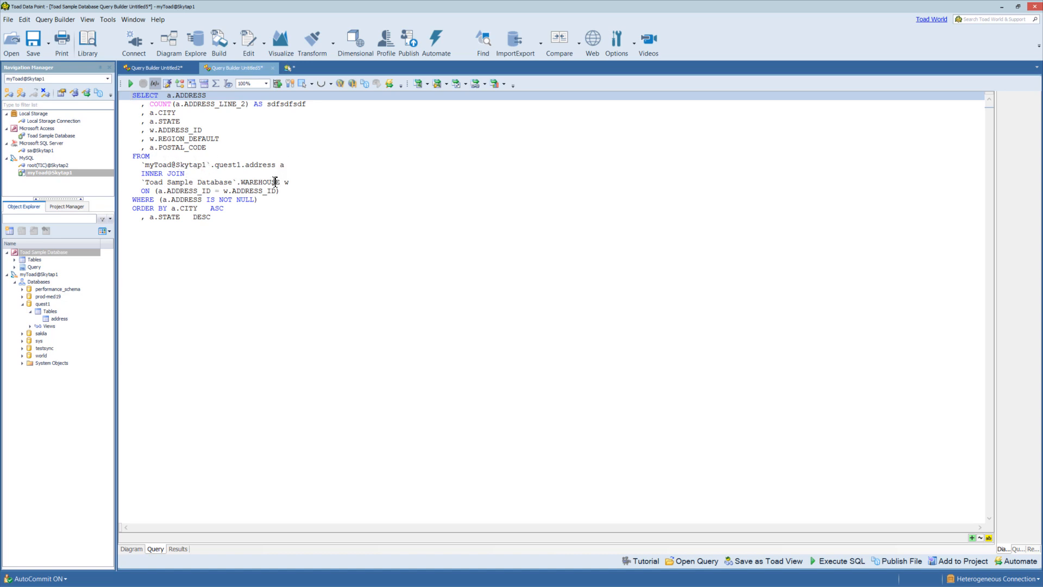
left_click(141, 549)
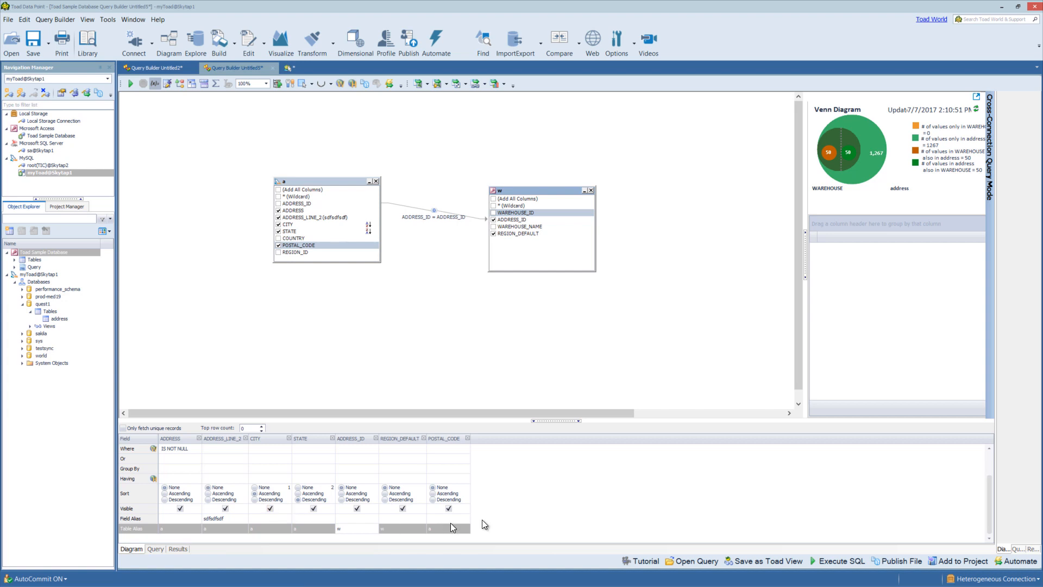
left_click(835, 560)
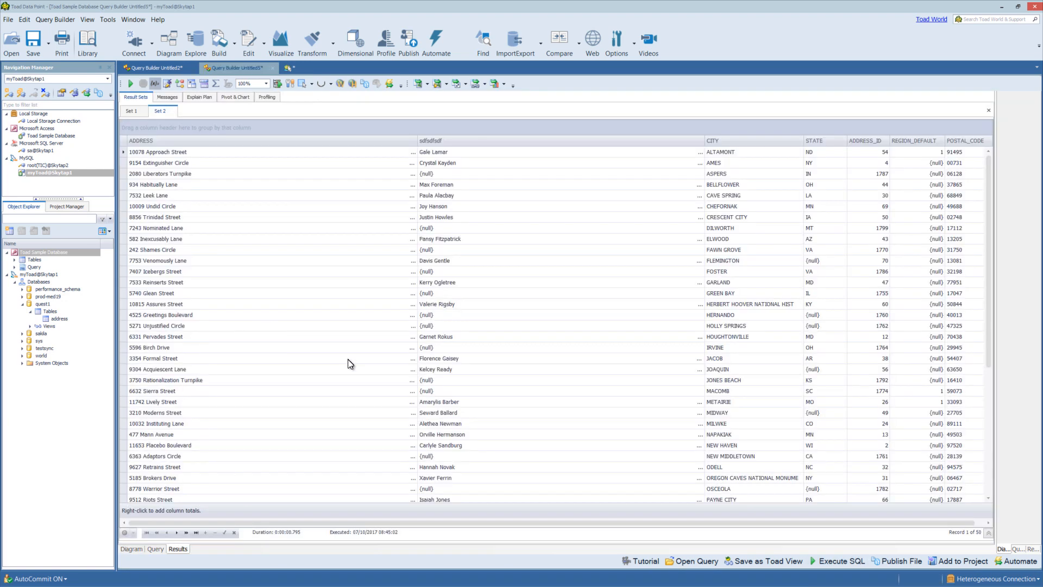
Step: Return to the query diagram, consult the help topic on creating cross-connection queries, and close the help
left_click(130, 549)
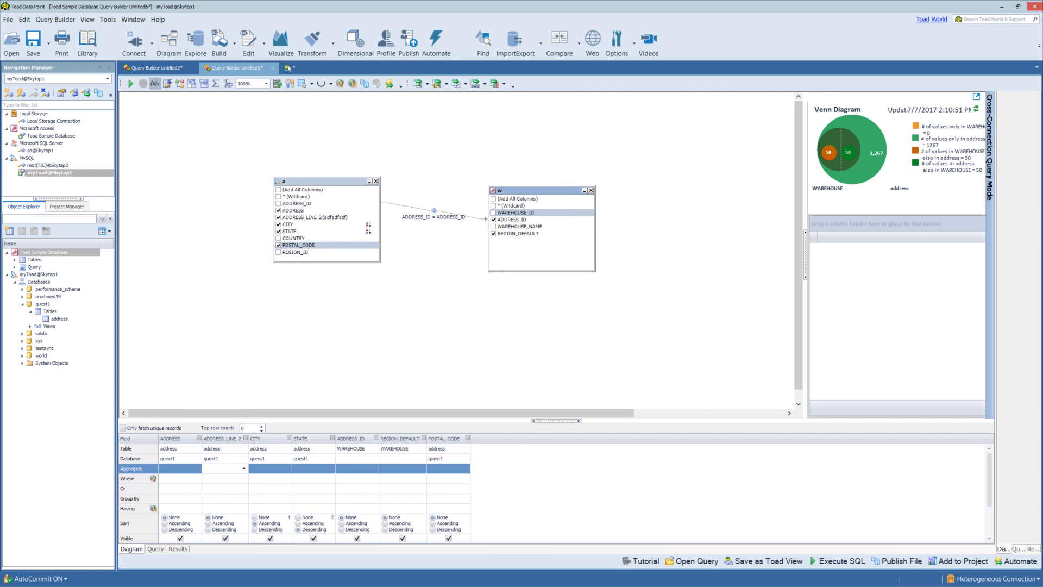
left_click(230, 153)
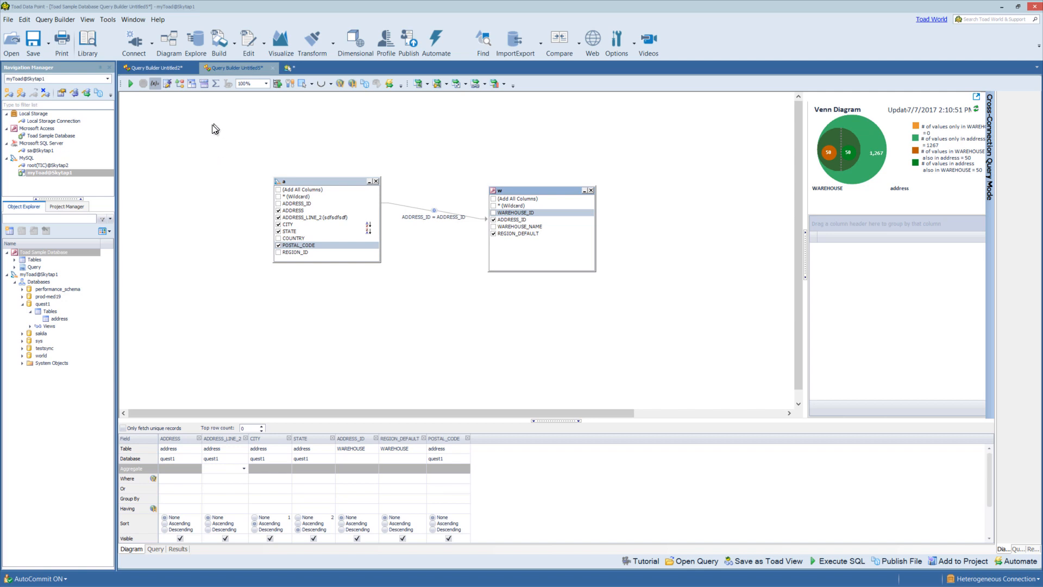
left_click(157, 19)
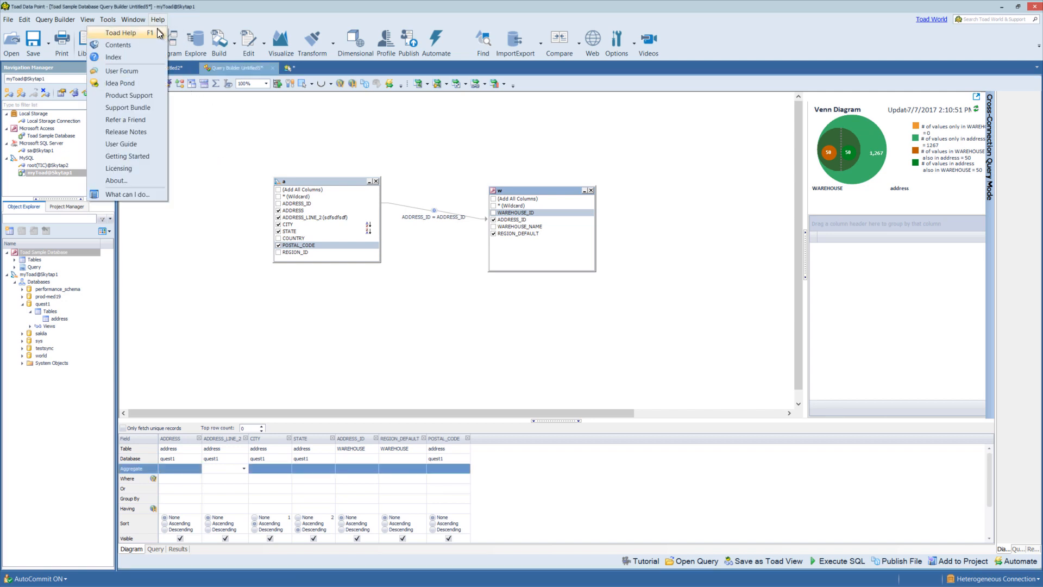
left_click(152, 34)
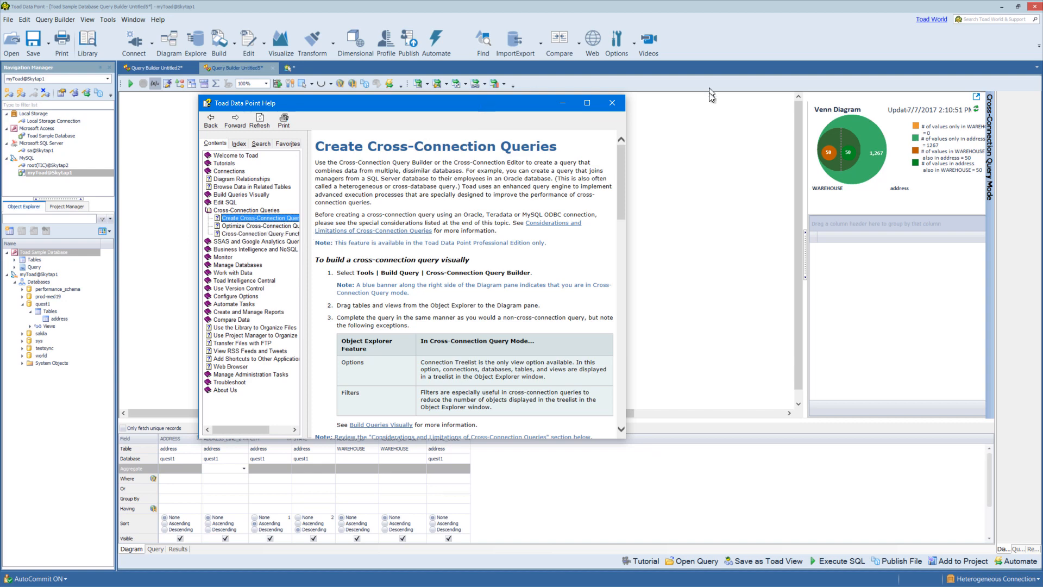
left_click(617, 104)
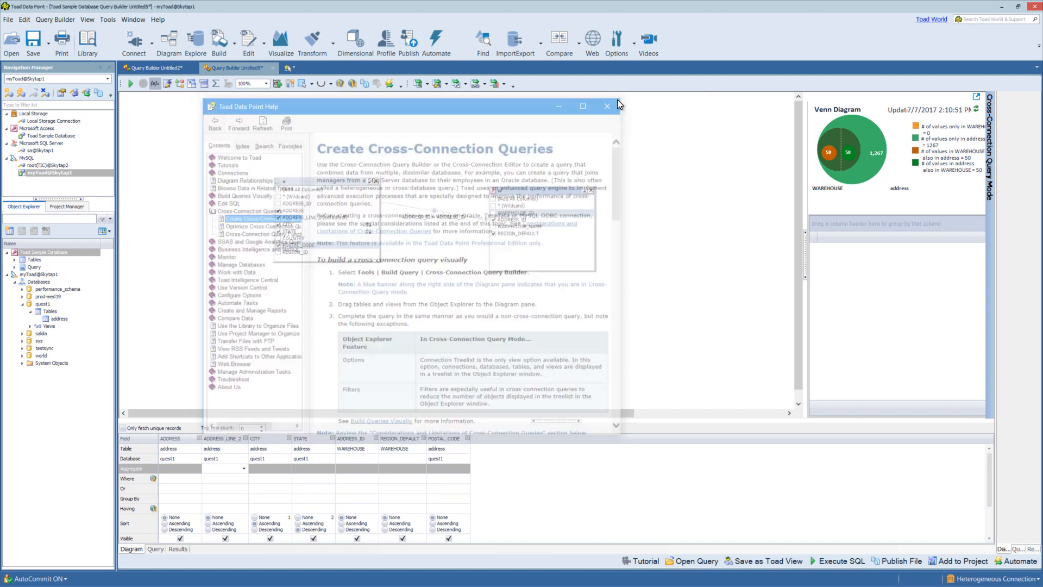
Step: Open the Toad World sign-up form and place the cursor in its Email Address field
left_click(924, 21)
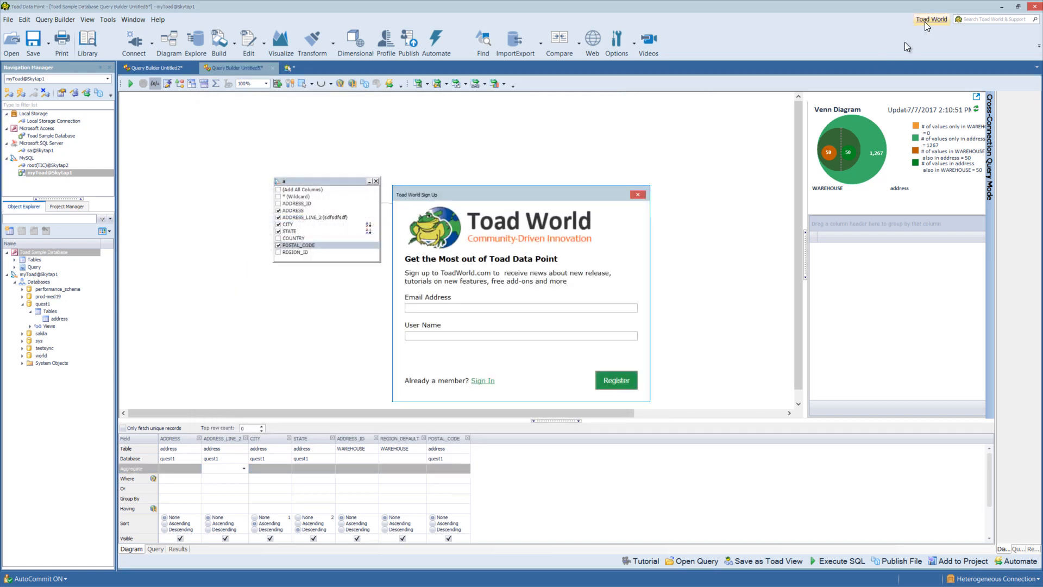
left_click(520, 308)
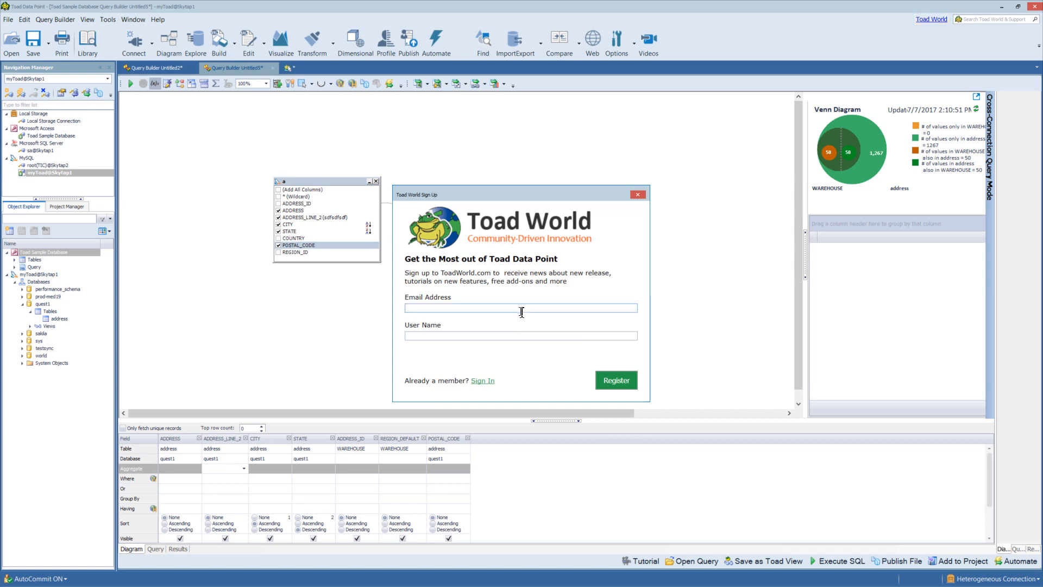